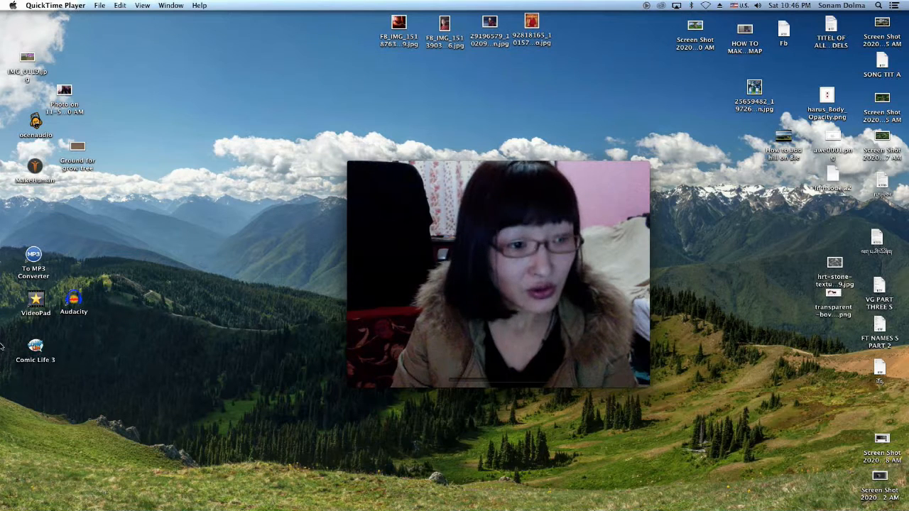
Step: Switch to Blender, shrink the Movie Recording preview window and move it away from the middle of the viewport
{"action": "left_click", "coordinate": [16, 313]}
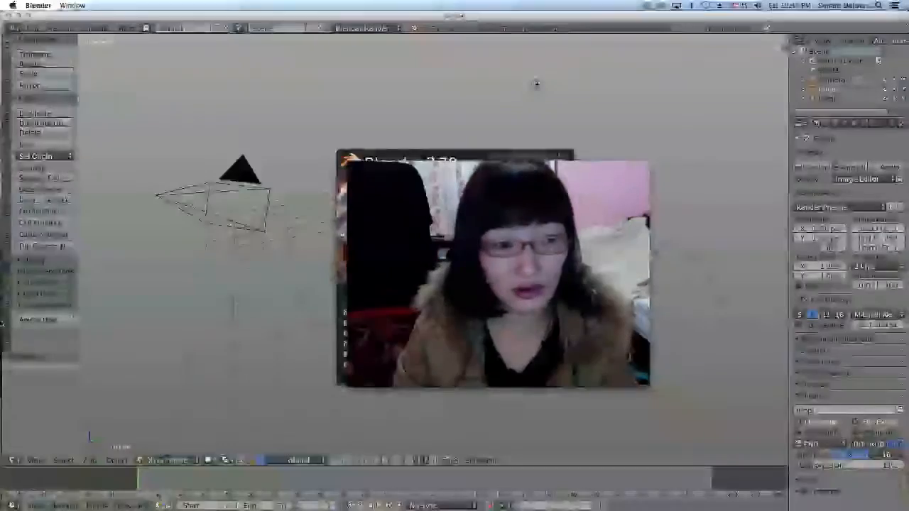
{"action": "mouse_move", "coordinate": [2, 341]}
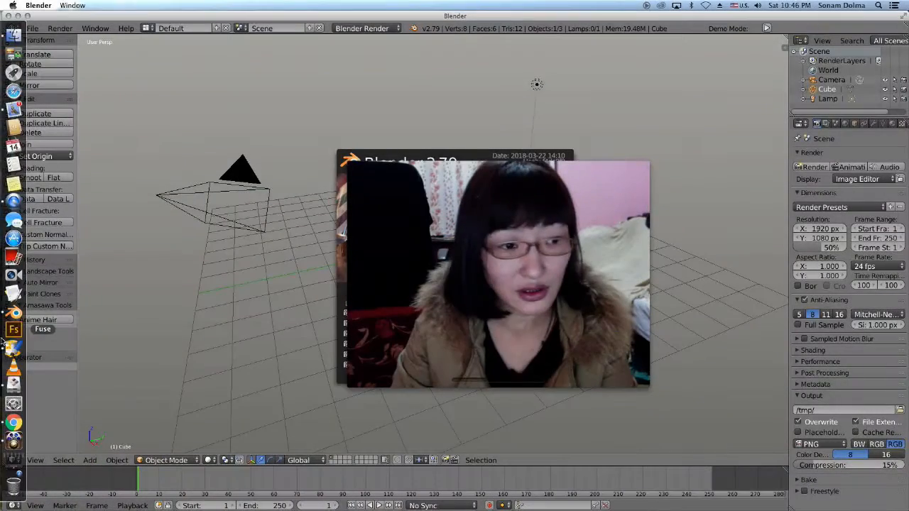
{"action": "left_click", "coordinate": [644, 387]}
{"action": "left_click_drag", "start_coordinate": [648, 387], "coordinate": [499, 281]}
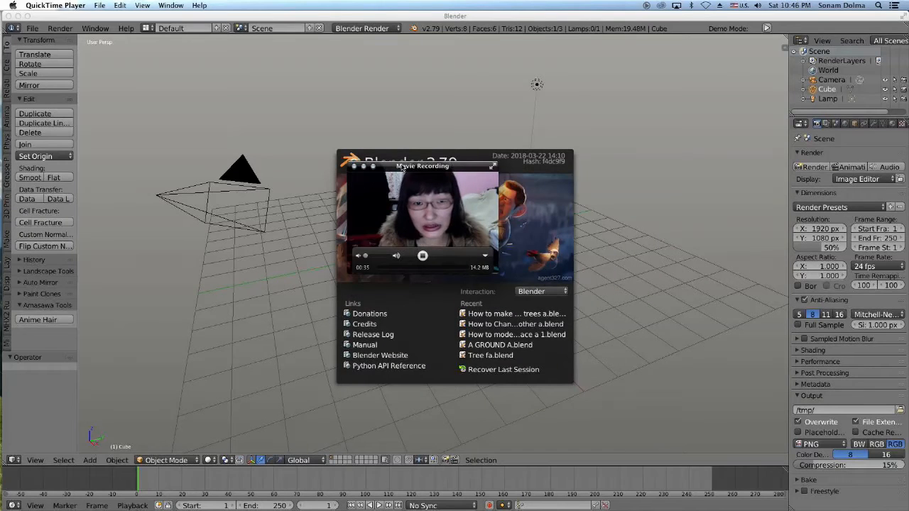
{"action": "left_click_drag", "start_coordinate": [405, 170], "coordinate": [597, 346]}
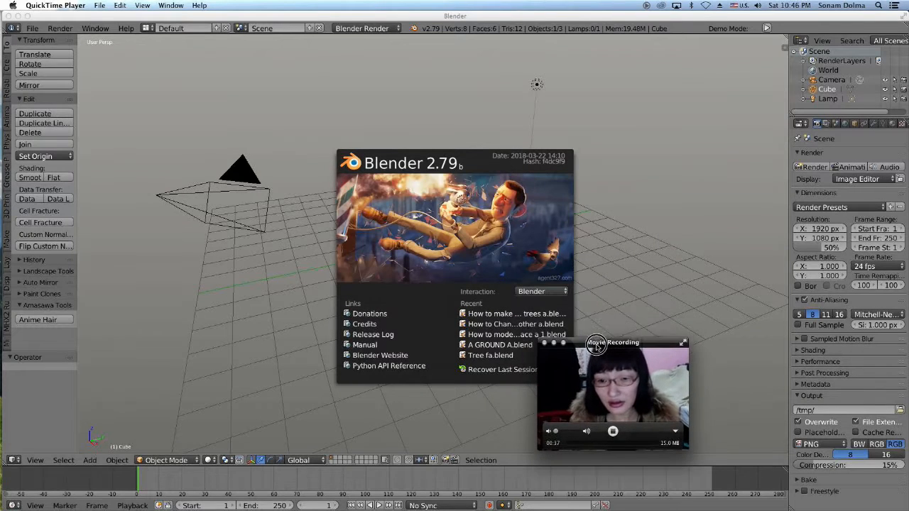
Step: Dismiss the splash screen, start the Screencast Keys display and set its mouse size to 150
{"action": "left_click", "coordinate": [785, 47]}
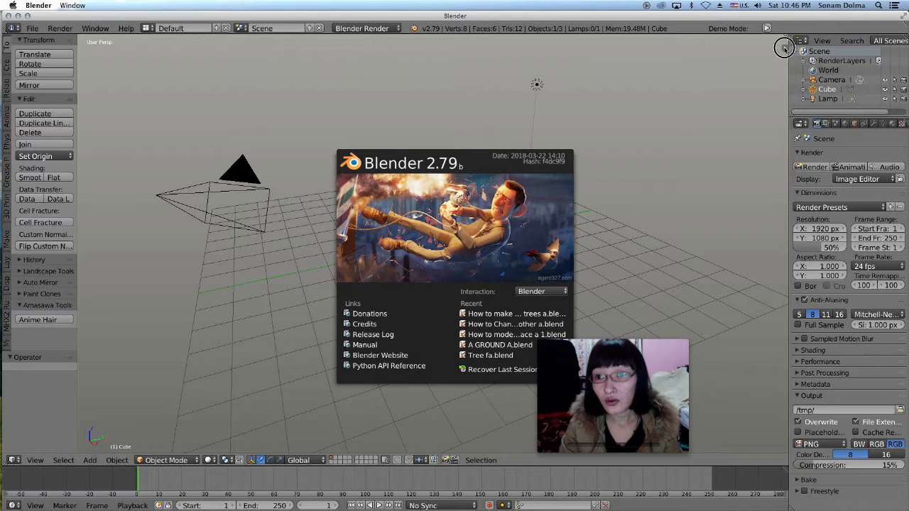
{"action": "left_click", "coordinate": [786, 49]}
{"action": "left_click", "coordinate": [786, 49]}
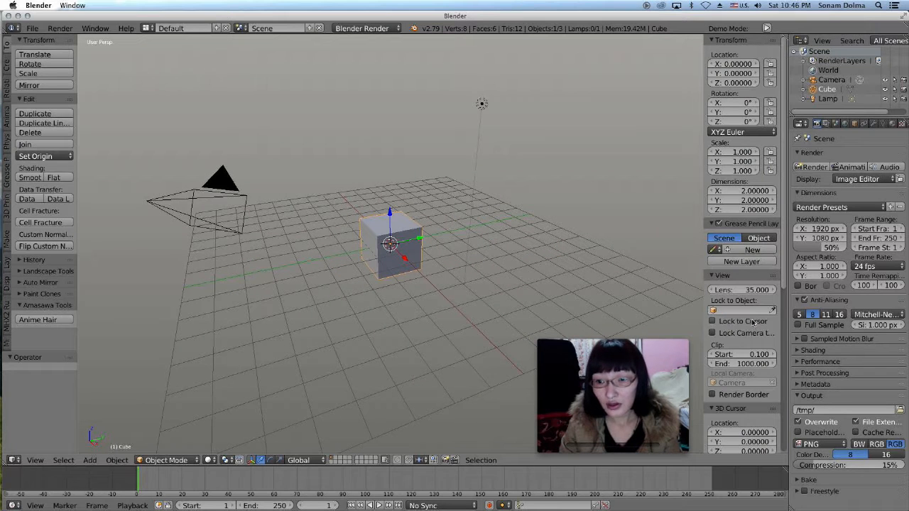
{"action": "scroll", "coordinate": [738, 163], "scroll_direction": "down", "scroll_amount": 10}
{"action": "left_click", "coordinate": [738, 446]}
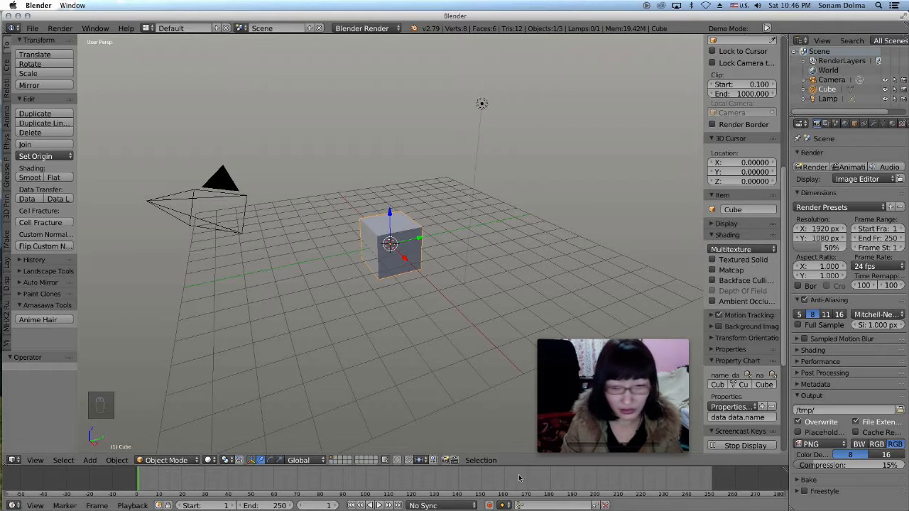
{"action": "scroll", "coordinate": [713, 363], "scroll_direction": "down", "scroll_amount": 4}
{"action": "left_click_drag", "start_coordinate": [713, 364], "coordinate": [800, 364]}
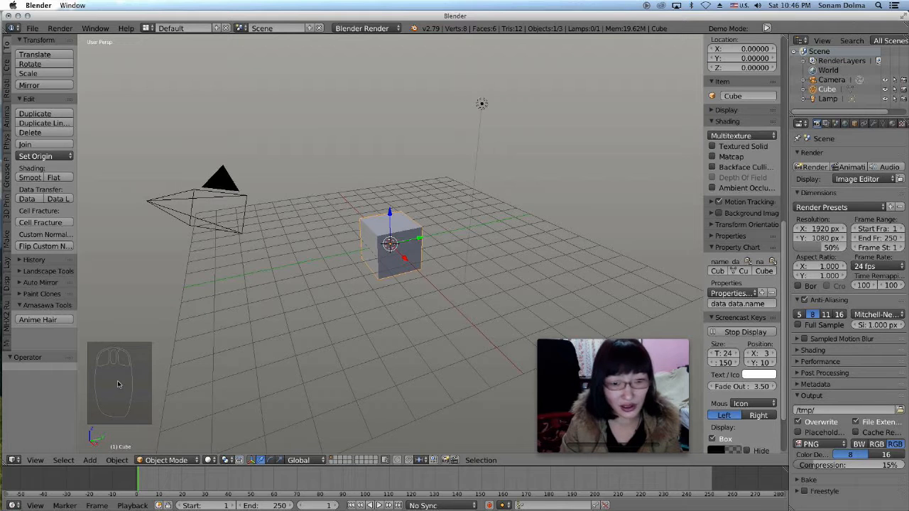
Step: Select all default scene objects, the cube, camera and lamp, and delete them
{"action": "middle_click_drag", "start_coordinate": [356, 330], "coordinate": [448, 308]}
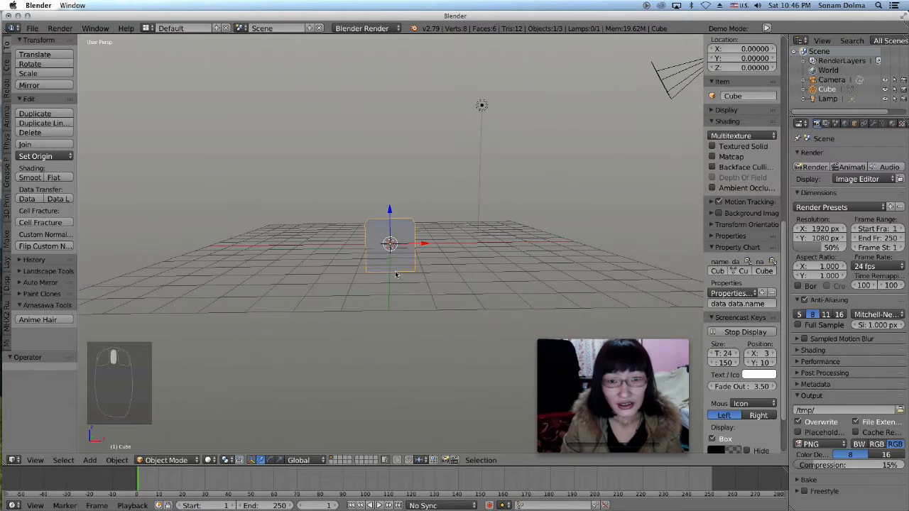
{"action": "scroll", "coordinate": [399, 268], "scroll_direction": "up", "scroll_amount": 3}
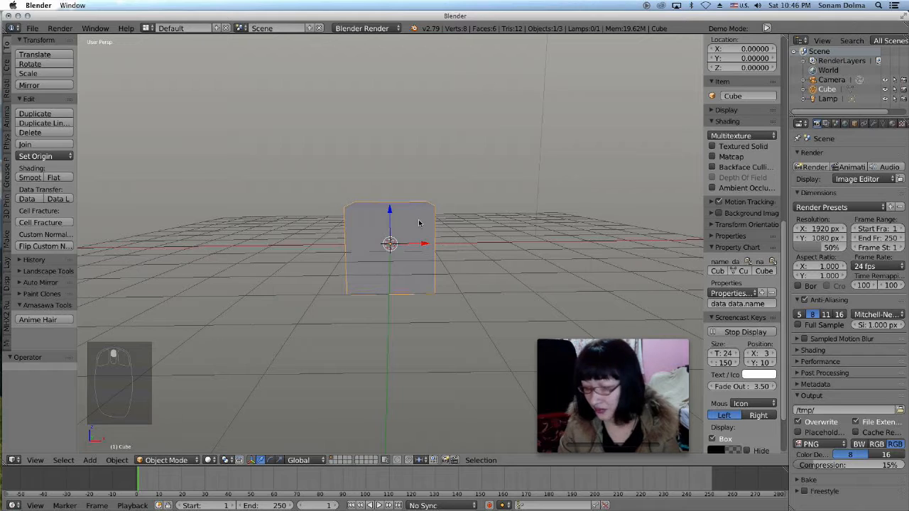
{"action": "key", "text": "a"}
{"action": "key", "text": "a"}
{"action": "scroll", "coordinate": [420, 256], "scroll_direction": "down", "scroll_amount": 3}
{"action": "mouse_move", "coordinate": [419, 256]}
{"action": "middle_mouse_down"}
{"action": "mouse_move", "coordinate": [430, 251]}
{"action": "mouse_move", "coordinate": [424, 257]}
{"action": "middle_mouse_up"}
{"action": "key", "text": "x"}
{"action": "left_click", "coordinate": [430, 256]}
Step: Add a new mesh cube at the scene origin and enter Edit Mode on it
{"action": "scroll", "coordinate": [425, 257], "scroll_direction": "up", "scroll_amount": 3}
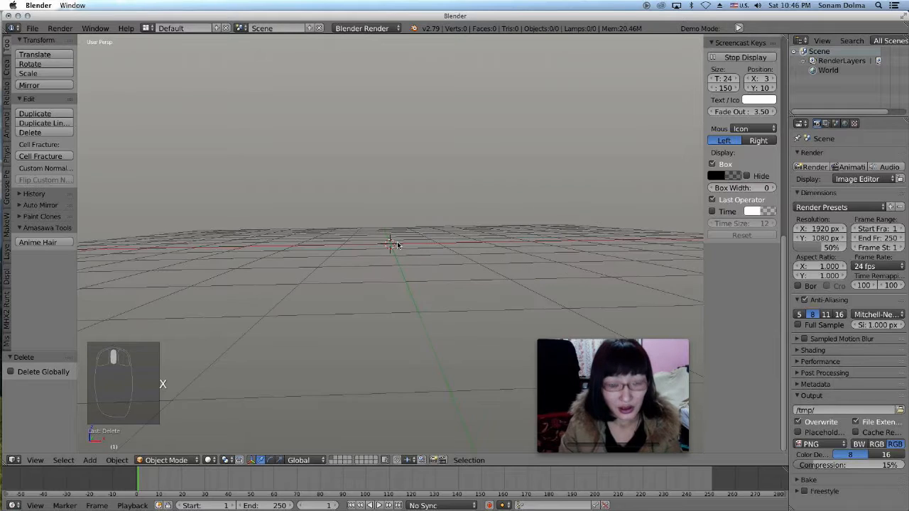
{"action": "key", "text": "shift+a"}
{"action": "mouse_move", "coordinate": [397, 245]}
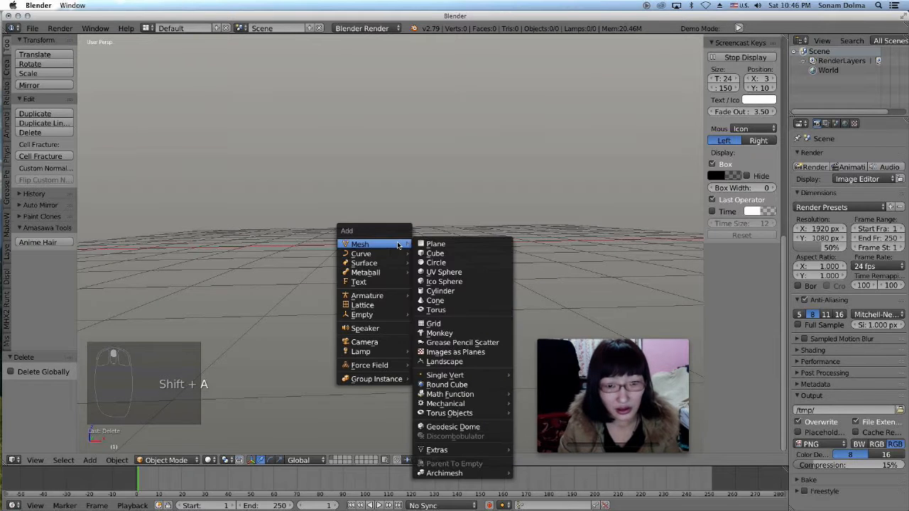
{"action": "left_click", "coordinate": [433, 255]}
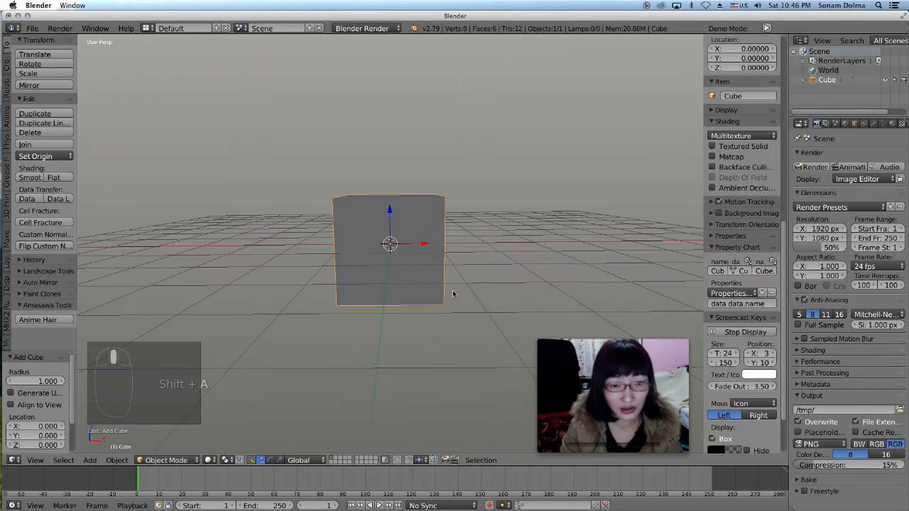
{"action": "left_click", "coordinate": [154, 461]}
{"action": "left_click", "coordinate": [164, 438]}
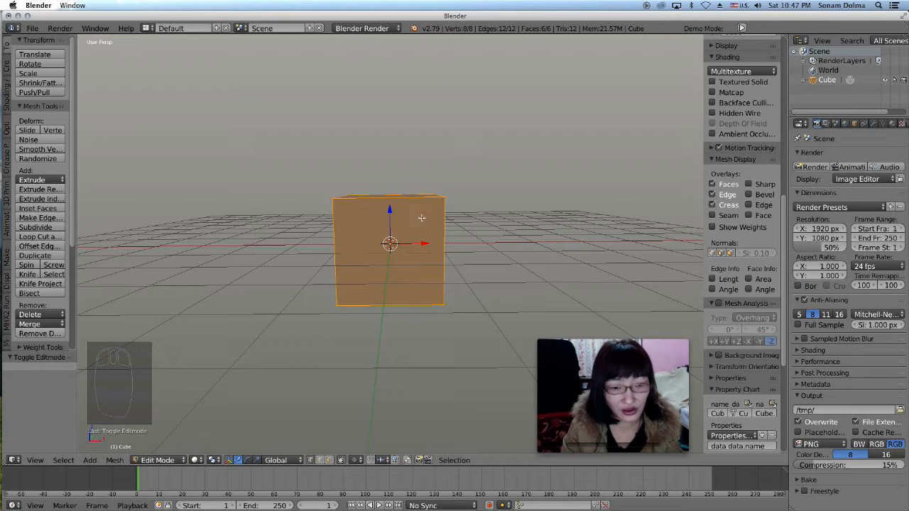
{"action": "left_click", "coordinate": [450, 196]}
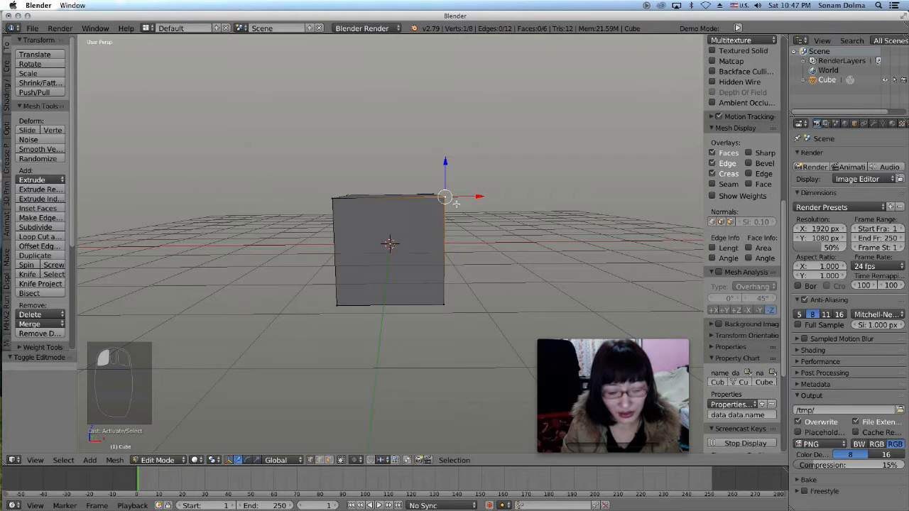
{"action": "key", "text": "g"}
{"action": "right_click", "coordinate": [439, 210]}
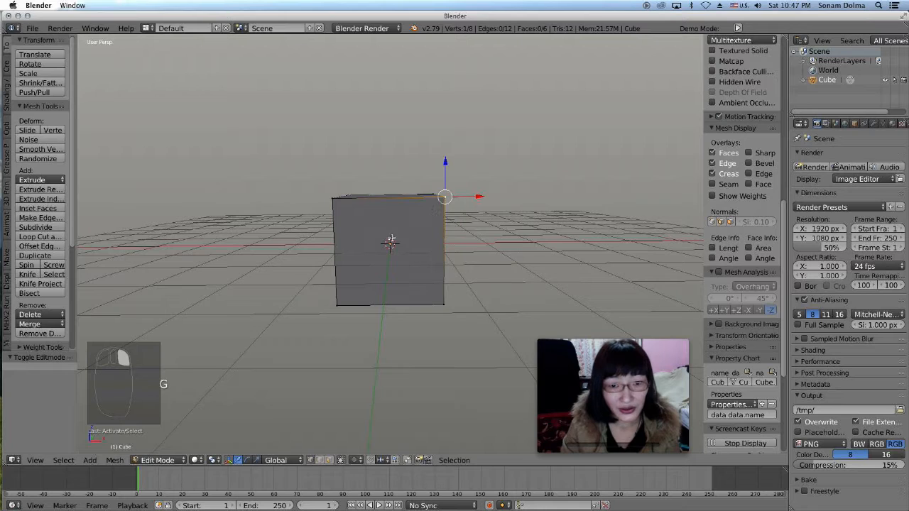
Step: Select the cube's entire mesh and subdivide it with 5 cuts, leaving the fractal at 0
{"action": "key", "text": "a"}
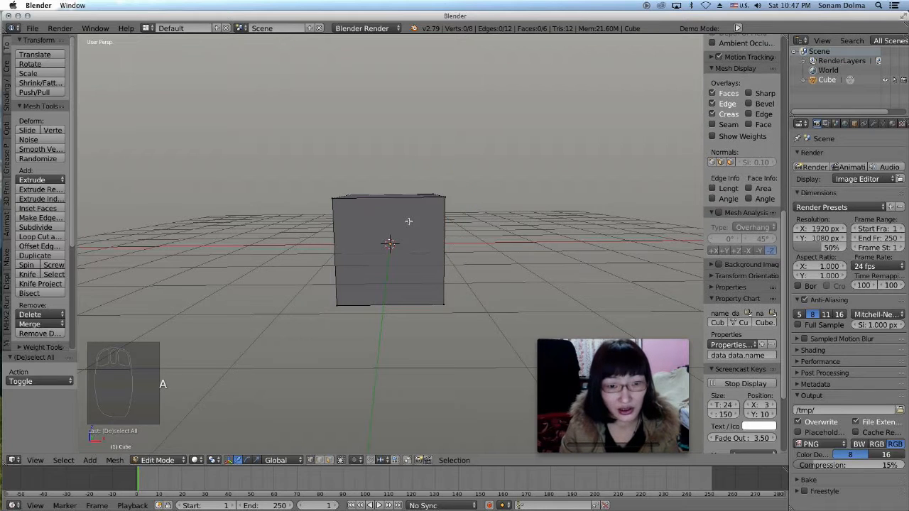
{"action": "key", "text": "a"}
{"action": "key", "text": "w"}
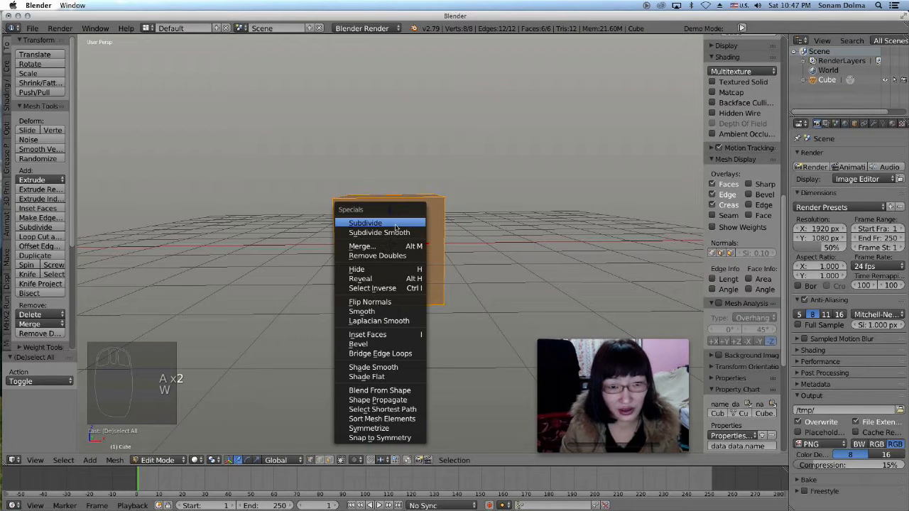
{"action": "left_click", "coordinate": [397, 226]}
{"action": "middle_click_drag", "start_coordinate": [396, 226], "coordinate": [398, 242]}
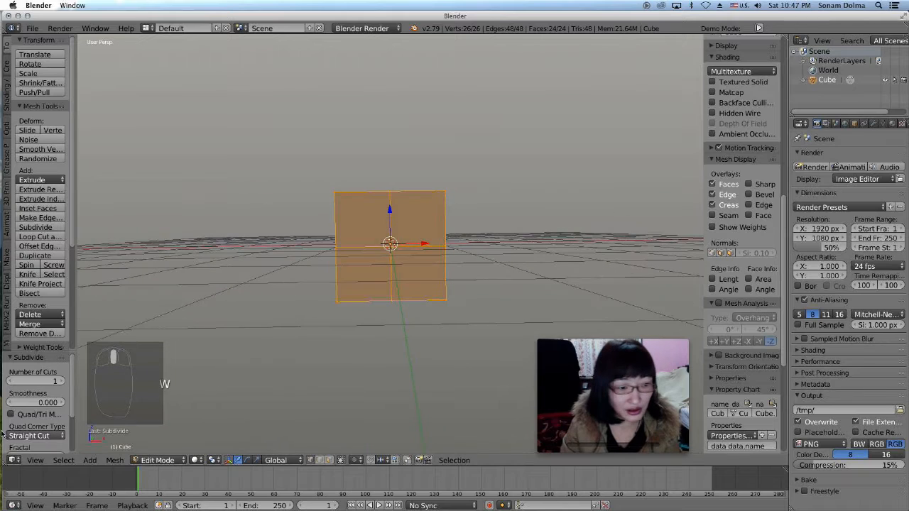
{"action": "left_click_drag", "start_coordinate": [35, 381], "coordinate": [64, 381]}
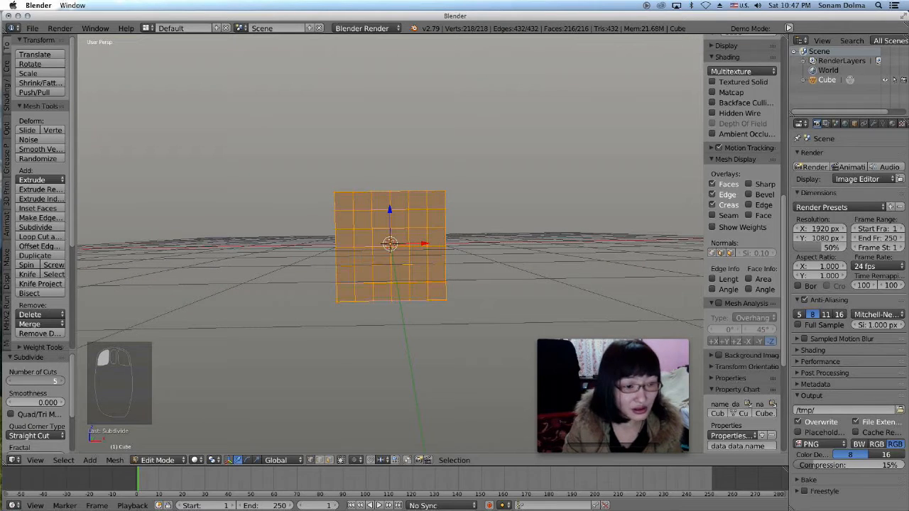
{"action": "scroll", "coordinate": [36, 398], "scroll_direction": "down", "scroll_amount": 2}
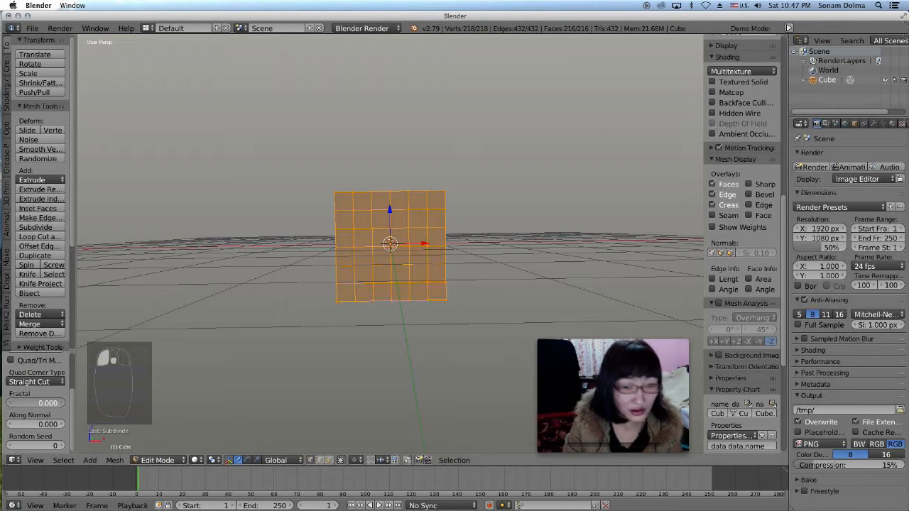
{"action": "left_click", "coordinate": [36, 403]}
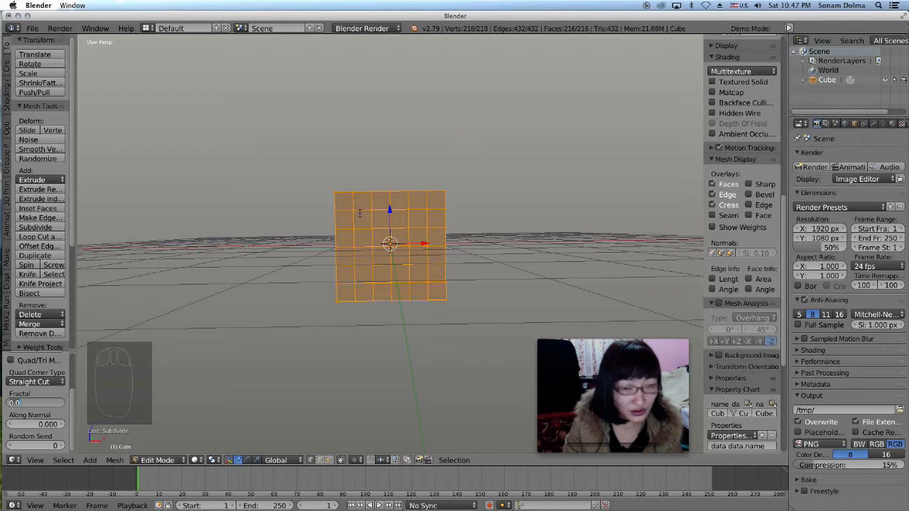
{"action": "key", "text": "Return"}
Step: Try vertex selection on the cube's front face, first with hidden geometry selectable and again with only visible geometry selectable
{"action": "left_click", "coordinate": [159, 460]}
{"action": "left_click", "coordinate": [159, 460]}
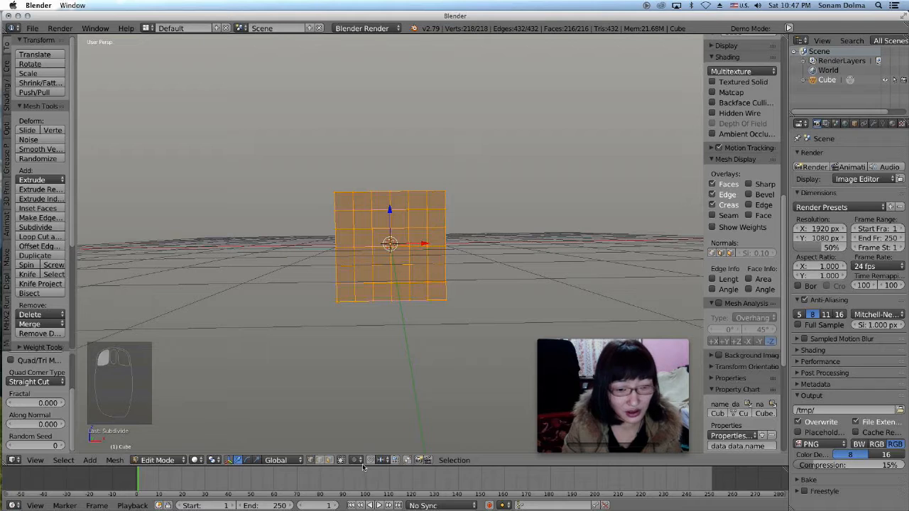
{"action": "left_click", "coordinate": [341, 462]}
{"action": "middle_click_drag", "start_coordinate": [418, 293], "coordinate": [382, 265]}
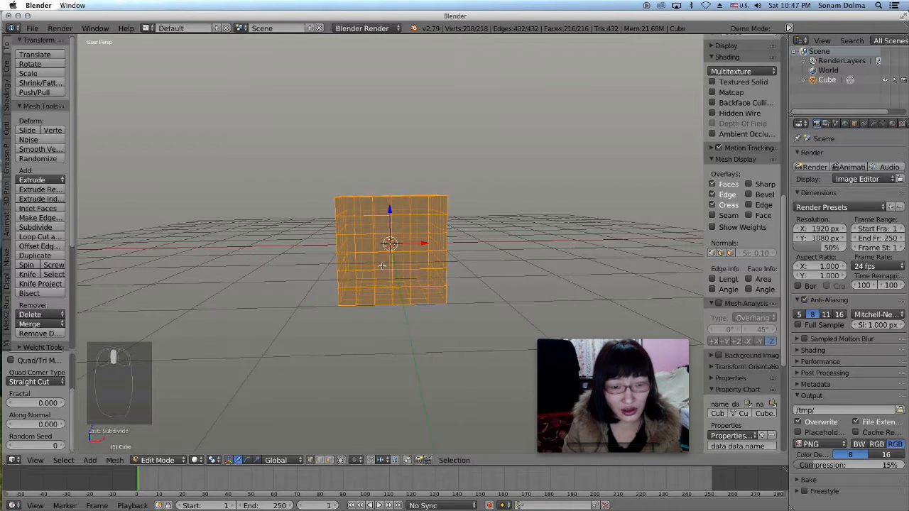
{"action": "scroll", "coordinate": [382, 266], "scroll_direction": "up", "scroll_amount": 4}
{"action": "left_click", "coordinate": [362, 232]}
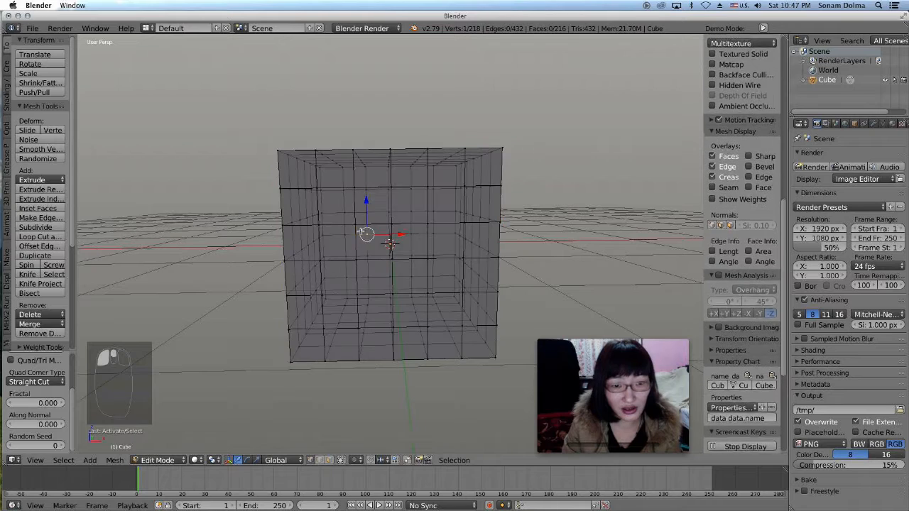
{"action": "left_click", "coordinate": [341, 461]}
{"action": "left_click", "coordinate": [428, 258]}
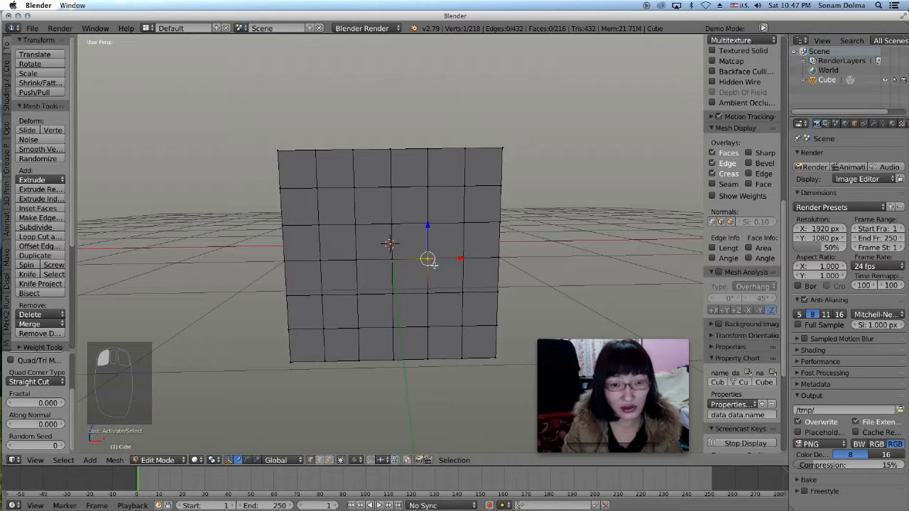
{"action": "key", "text": "c"}
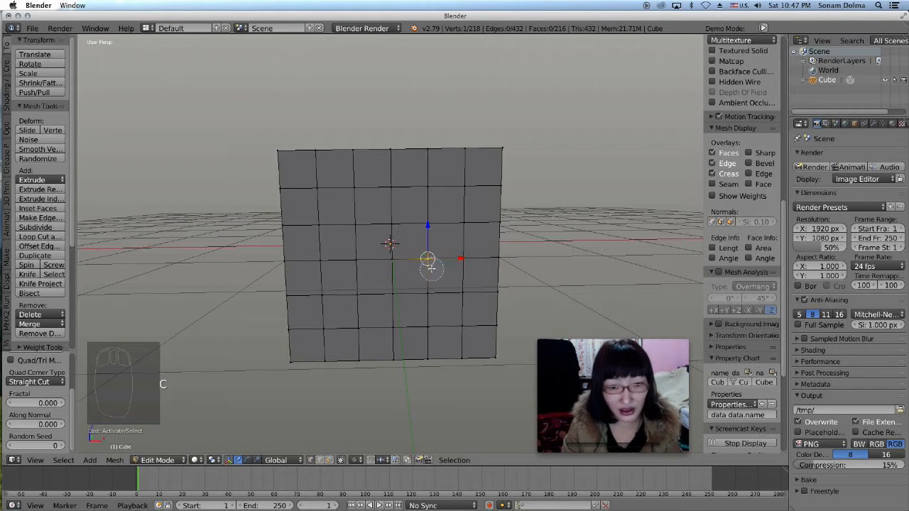
{"action": "right_click", "coordinate": [423, 251]}
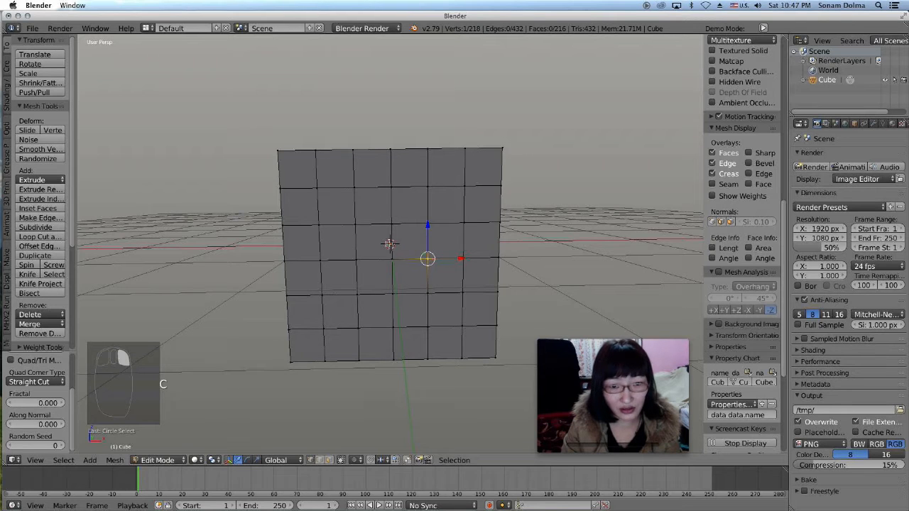
Step: Make hidden geometry selectable, border-select the three vertex columns on the cube's negative X side and delete these vertices
{"action": "left_click", "coordinate": [340, 461]}
{"action": "middle_click_drag", "start_coordinate": [413, 264], "coordinate": [412, 252]}
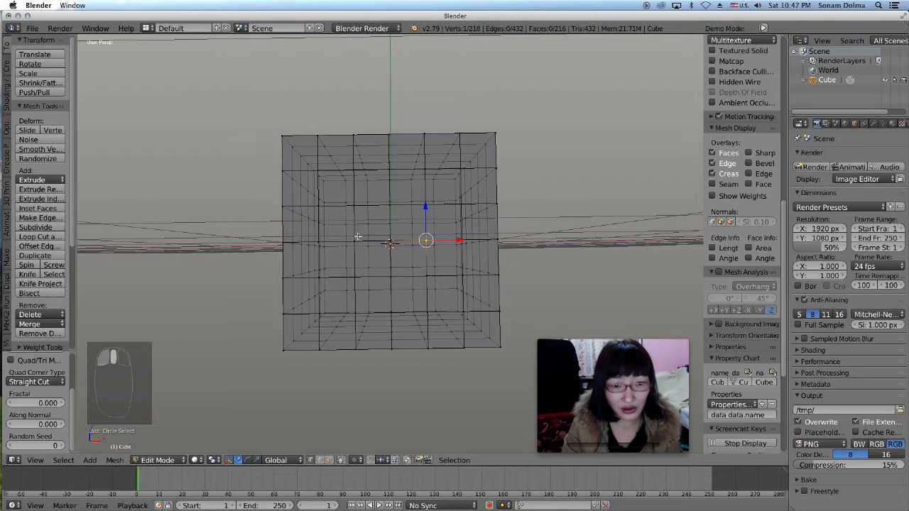
{"action": "middle_click_drag", "start_coordinate": [380, 212], "coordinate": [383, 214]}
{"action": "left_click", "coordinate": [347, 140]}
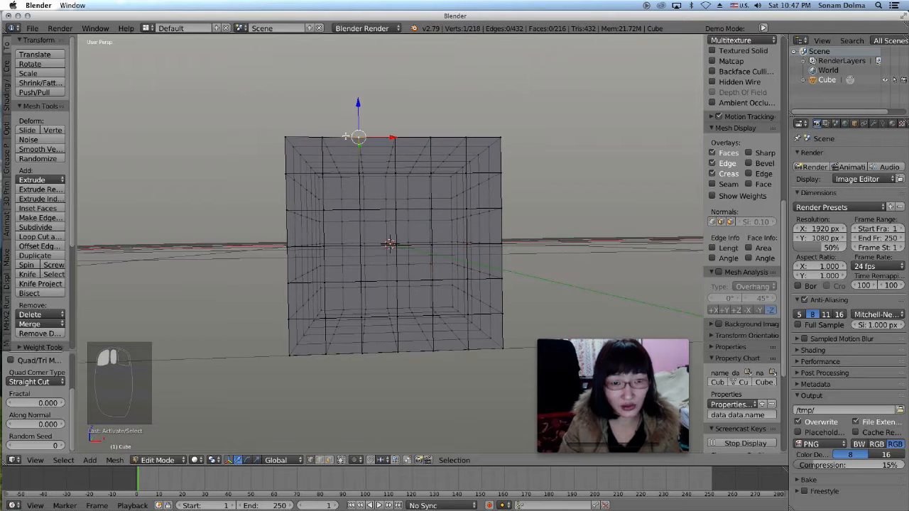
{"action": "key", "text": "b"}
{"action": "left_click_drag", "start_coordinate": [218, 90], "coordinate": [374, 377]}
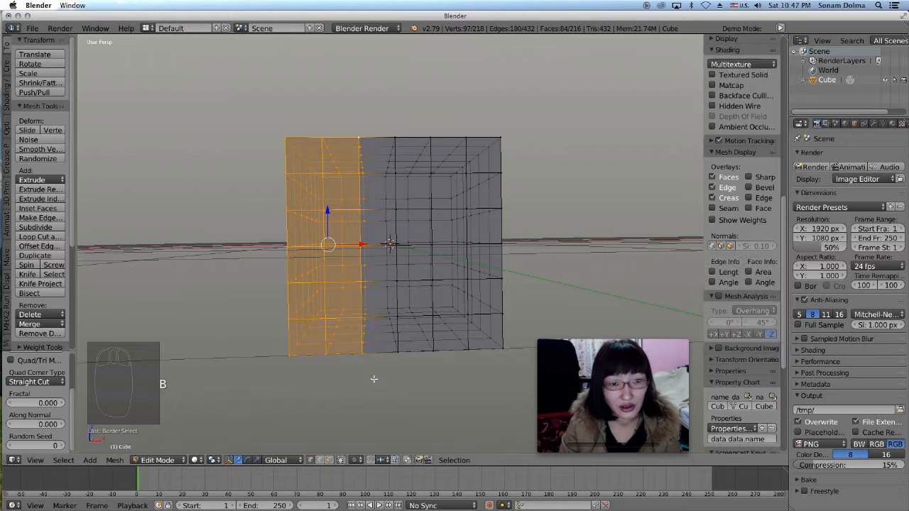
{"action": "key", "text": "x"}
{"action": "left_click", "coordinate": [334, 171]}
{"action": "scroll", "coordinate": [437, 192], "scroll_direction": "down", "scroll_amount": 3}
{"action": "middle_click_drag", "start_coordinate": [445, 192], "coordinate": [441, 196]}
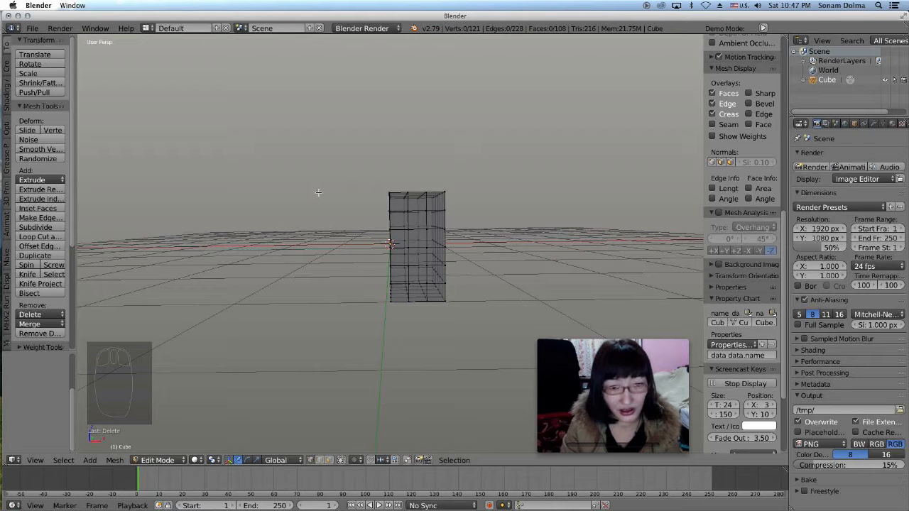
{"action": "left_click", "coordinate": [426, 226]}
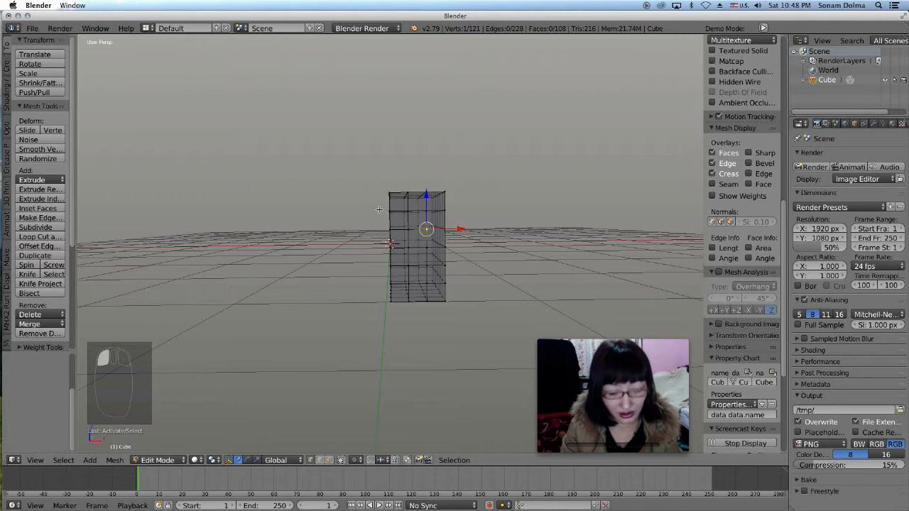
{"action": "key", "text": "x"}
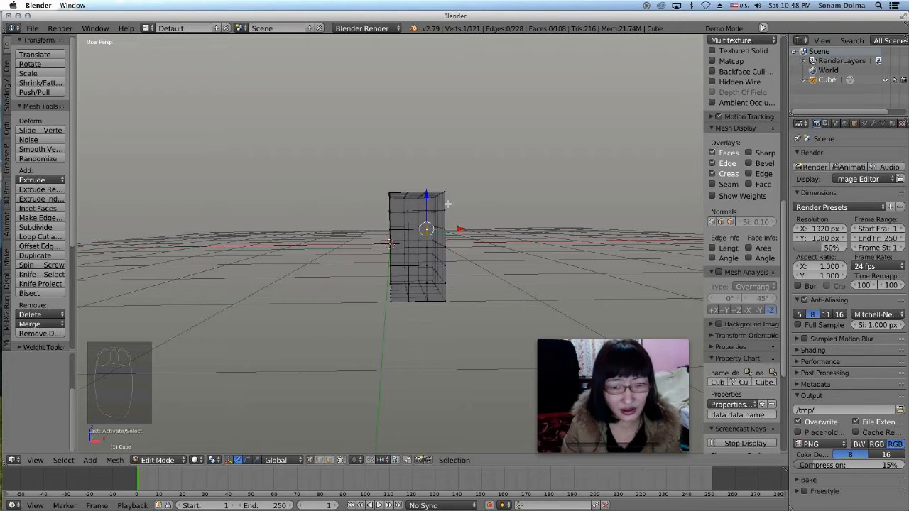
Step: Switch the half cube to Object Mode and add a Mirror modifier to it, mirroring across the X axis
{"action": "left_click", "coordinate": [137, 458]}
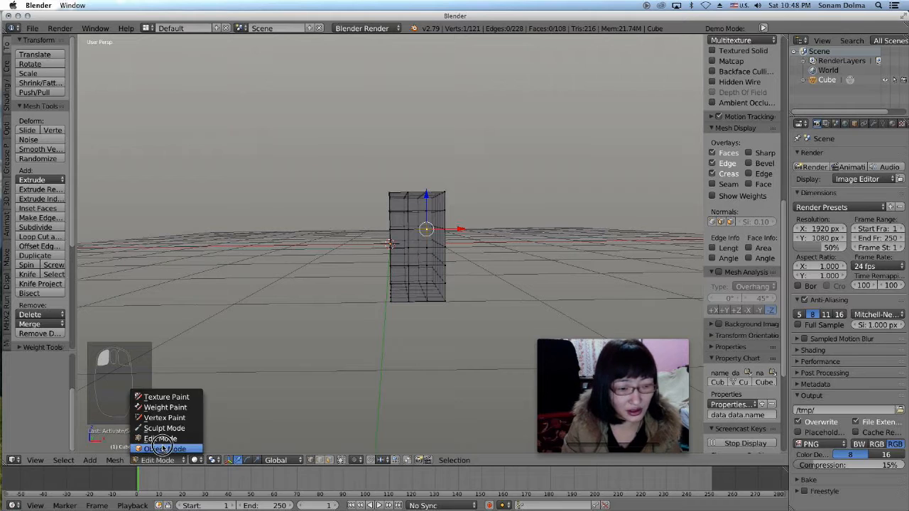
{"action": "left_click", "coordinate": [163, 455]}
{"action": "left_click", "coordinate": [435, 228]}
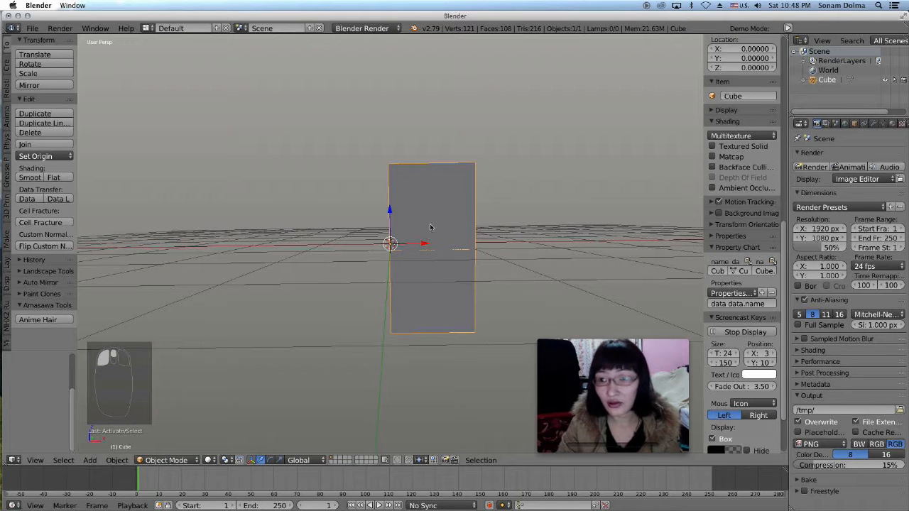
{"action": "left_click", "coordinate": [874, 124]}
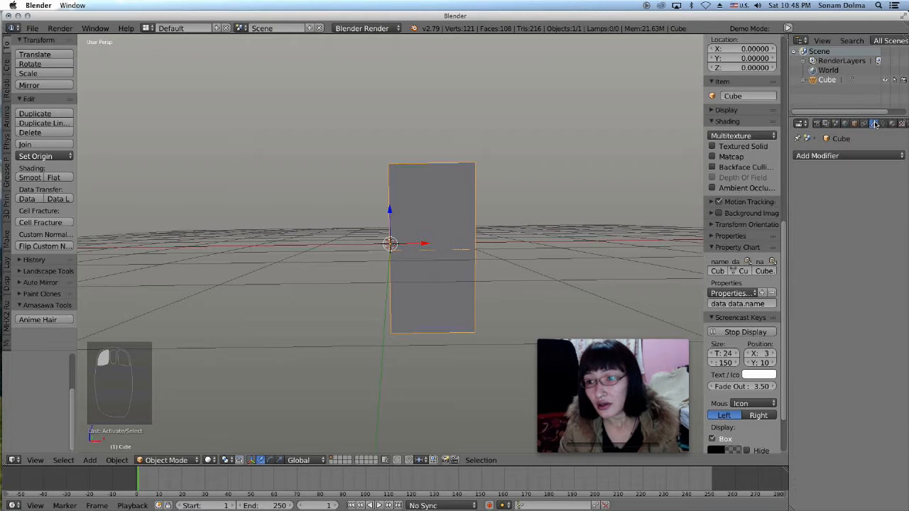
{"action": "left_click", "coordinate": [839, 159]}
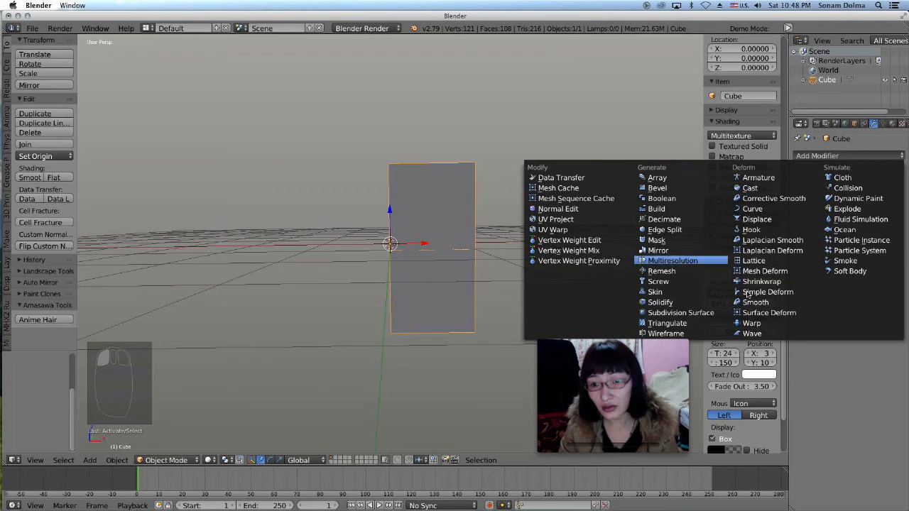
{"action": "left_click", "coordinate": [670, 251]}
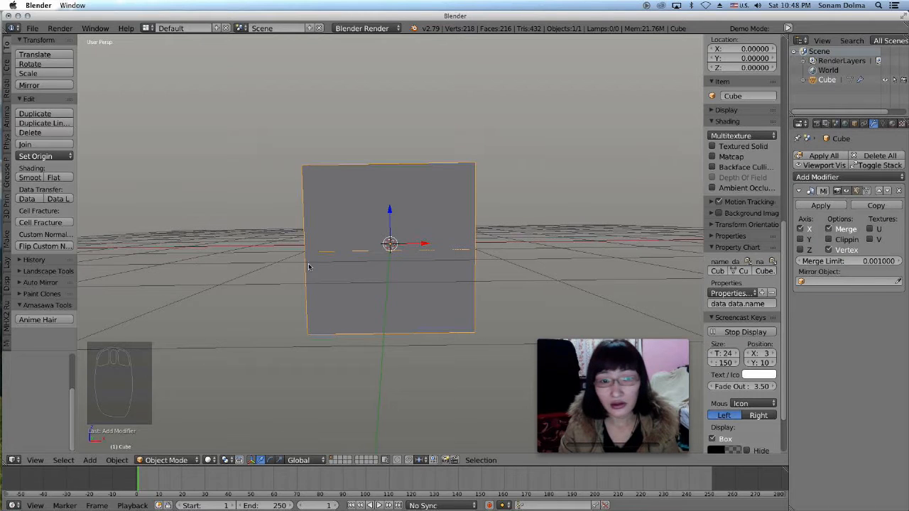
{"action": "scroll", "coordinate": [426, 267], "scroll_direction": "down", "scroll_amount": 2}
{"action": "scroll", "coordinate": [435, 266], "scroll_direction": "up", "scroll_amount": 2}
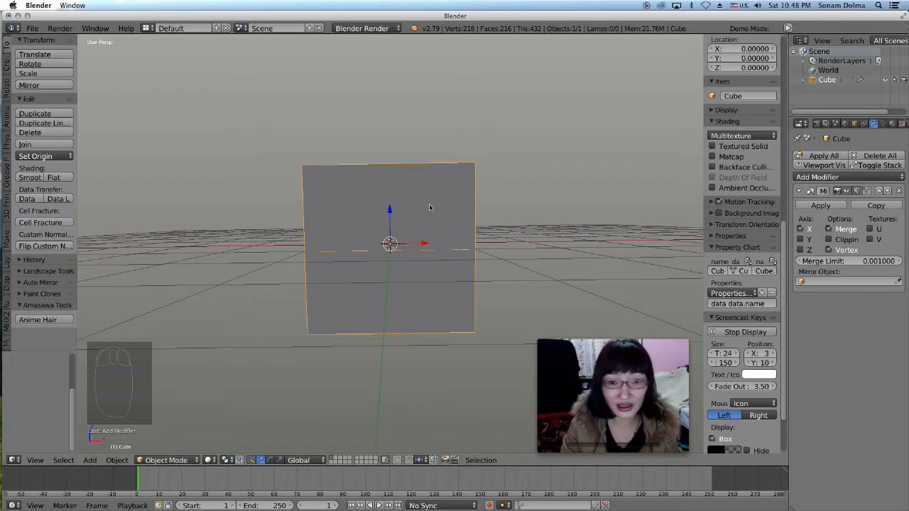
Step: Return to Edit Mode on the mirrored cube and toggle visible-only selection on and off again
{"action": "left_click", "coordinate": [181, 461]}
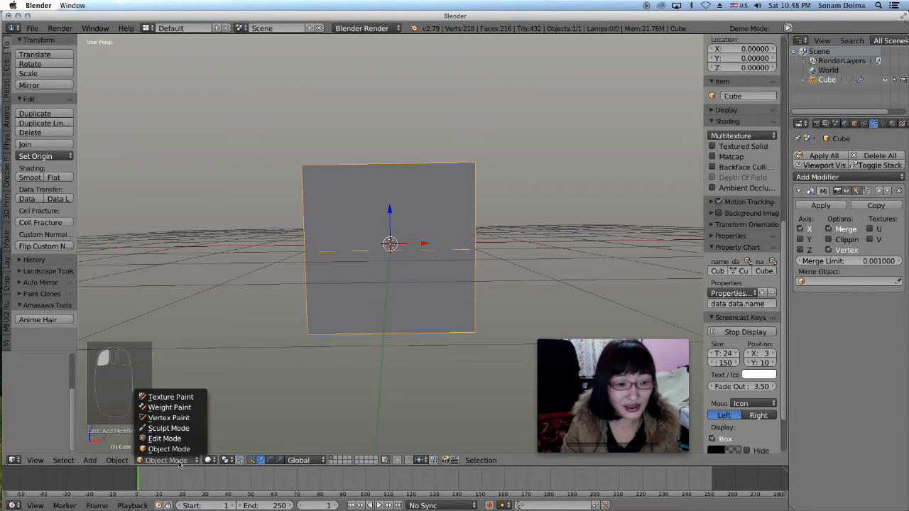
{"action": "left_click", "coordinate": [172, 444]}
{"action": "middle_click_drag", "start_coordinate": [189, 426], "coordinate": [392, 249]}
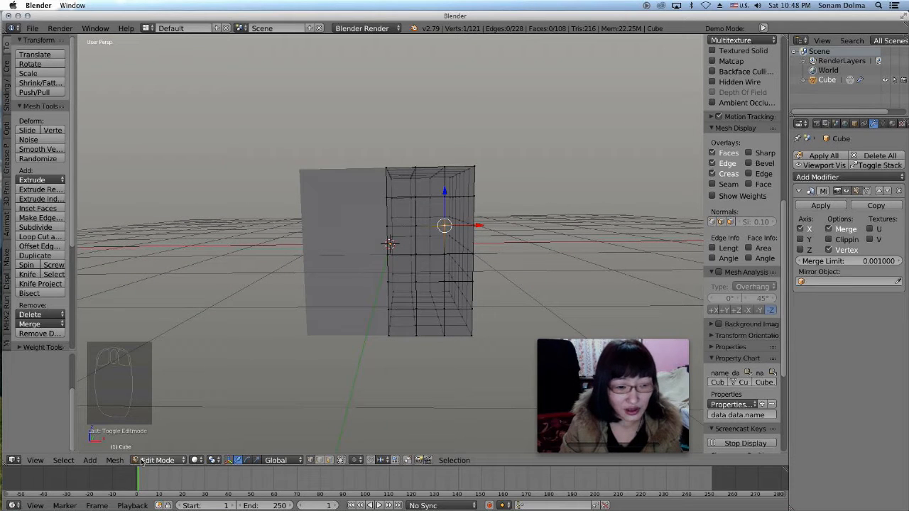
{"action": "left_click", "coordinate": [341, 460]}
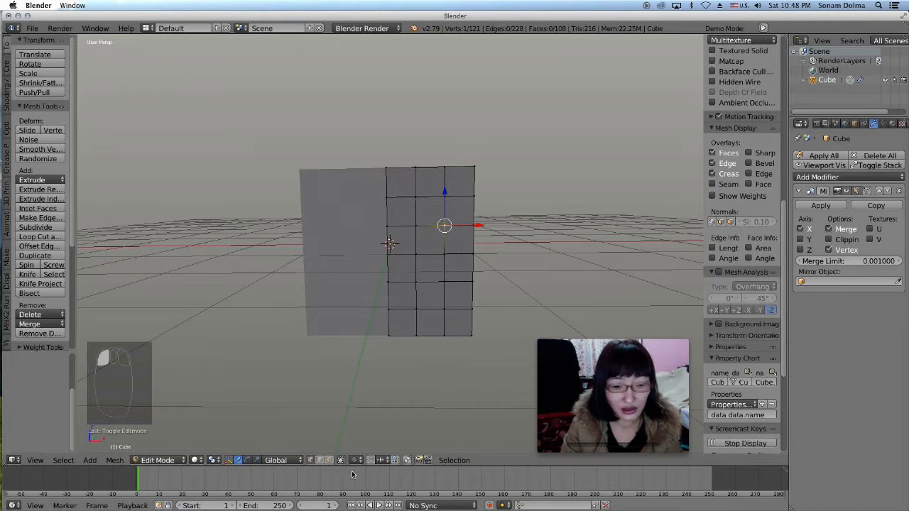
{"action": "left_click", "coordinate": [342, 460]}
Step: Try moving single vertices on the cube's upper positive X edges to test the mirroring, cancelling each move
{"action": "middle_click_drag", "start_coordinate": [469, 148], "coordinate": [485, 200]}
{"action": "scroll", "coordinate": [485, 200], "scroll_direction": "down", "scroll_amount": 1}
{"action": "left_click", "coordinate": [456, 200]}
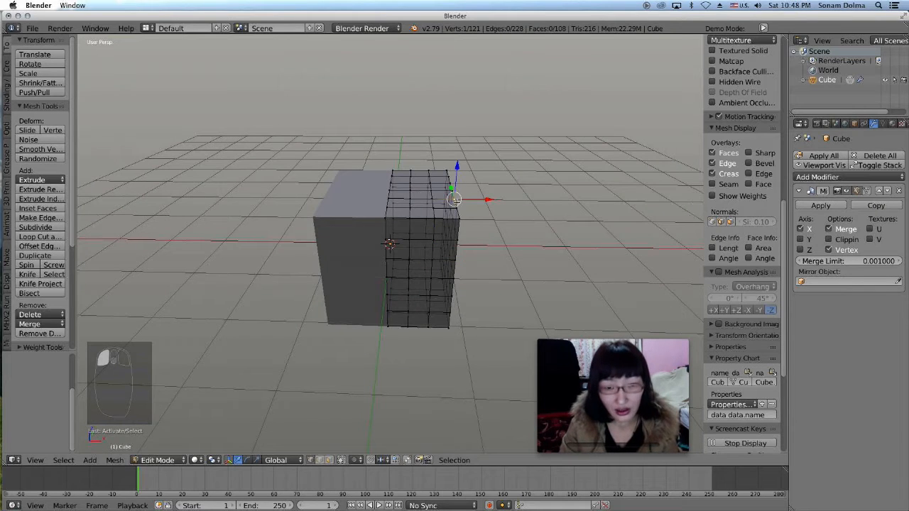
{"action": "key", "text": "g"}
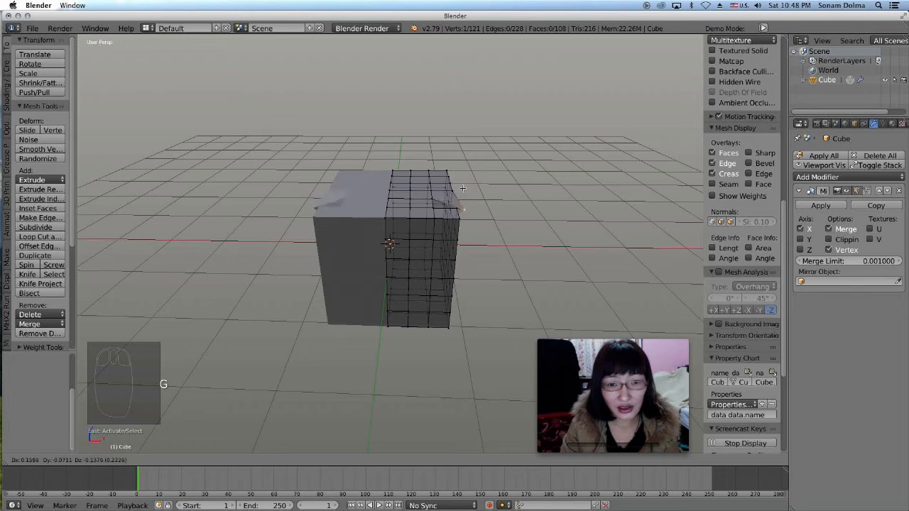
{"action": "right_click", "coordinate": [482, 223]}
{"action": "mouse_move", "coordinate": [482, 222]}
{"action": "middle_mouse_down"}
{"action": "mouse_move", "coordinate": [481, 204]}
{"action": "mouse_move", "coordinate": [482, 216]}
{"action": "middle_mouse_up"}
{"action": "left_click", "coordinate": [451, 213]}
{"action": "middle_click_drag", "start_coordinate": [447, 221], "coordinate": [452, 225]}
{"action": "key", "text": "g"}
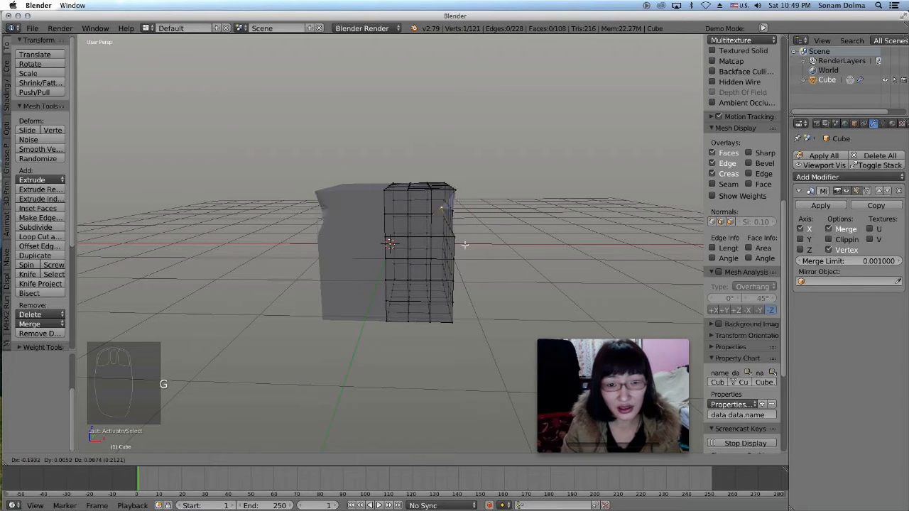
{"action": "right_click", "coordinate": [491, 218]}
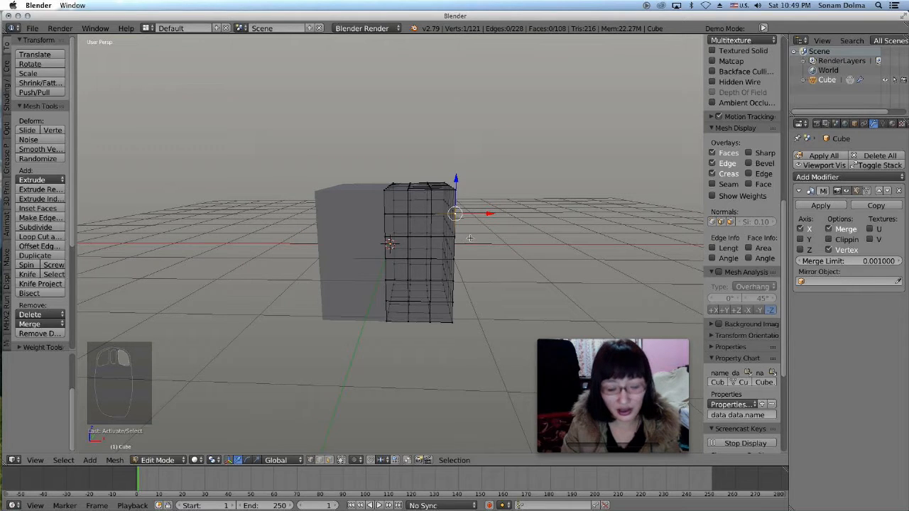
{"action": "key", "text": "g"}
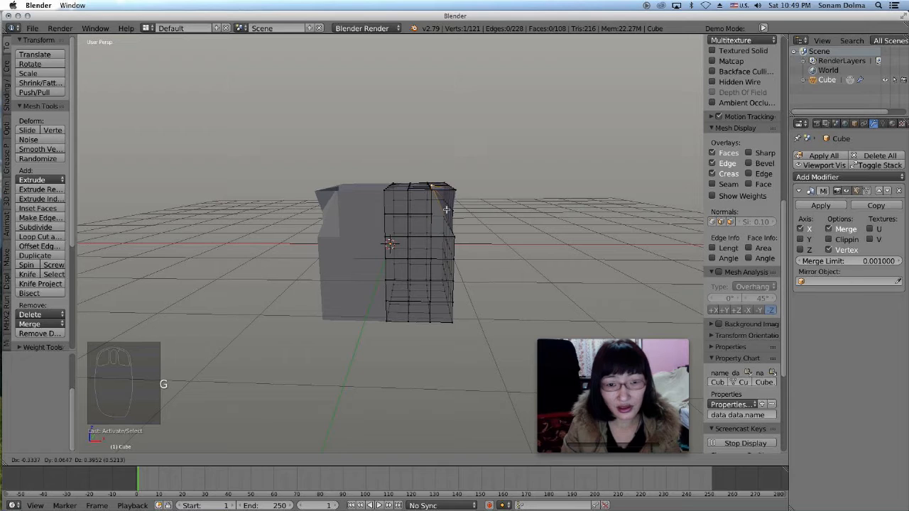
{"action": "right_click", "coordinate": [462, 243]}
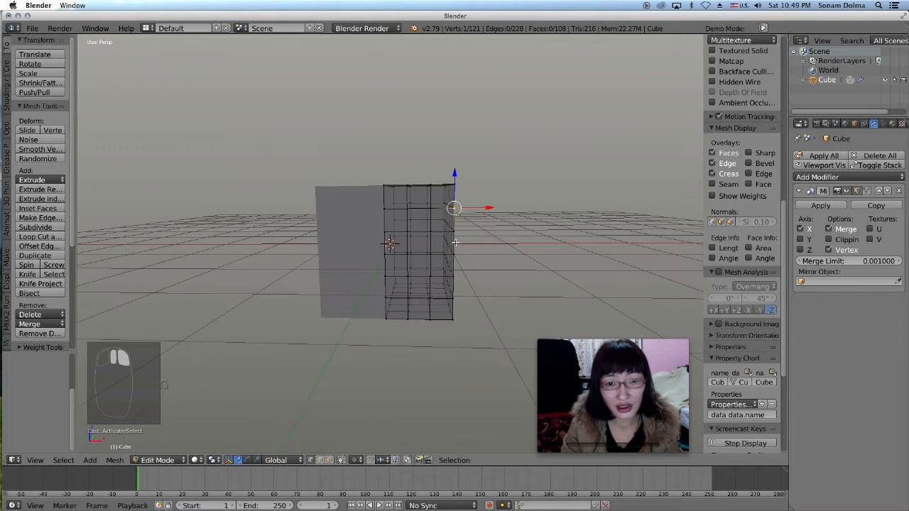
Step: Try moving an inner vertex and a front-face vertex of the mirrored half, cancelling both moves
{"action": "scroll", "coordinate": [463, 242], "scroll_direction": "up", "scroll_amount": 3}
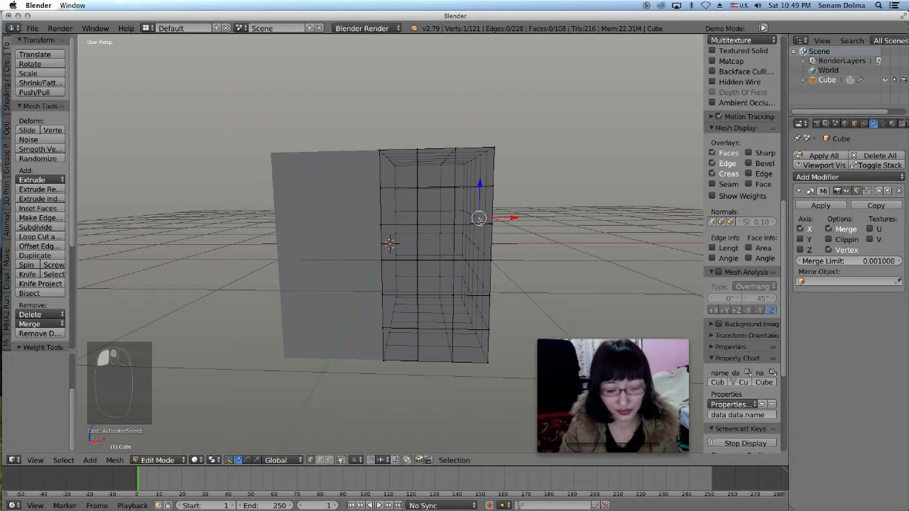
{"action": "key", "text": "g"}
{"action": "right_click", "coordinate": [584, 250]}
{"action": "middle_click_drag", "start_coordinate": [527, 258], "coordinate": [523, 266]}
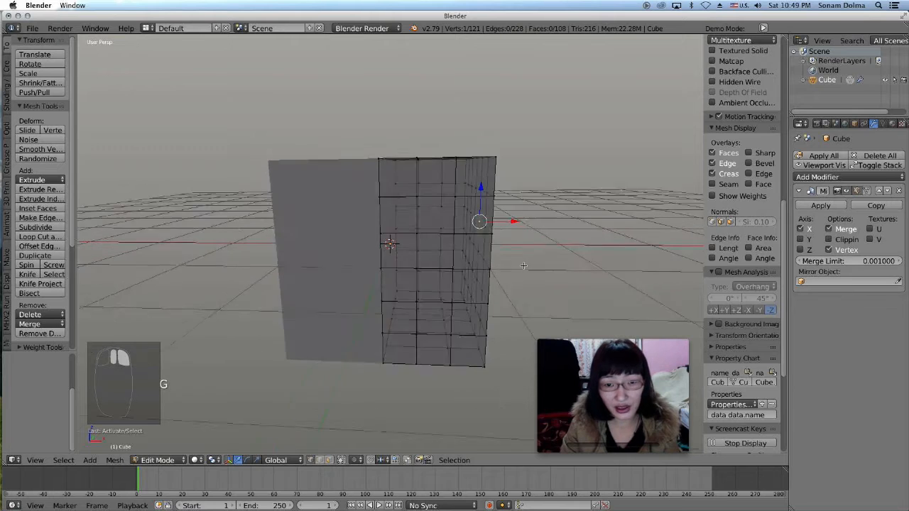
{"action": "scroll", "coordinate": [497, 221], "scroll_direction": "down", "scroll_amount": 2}
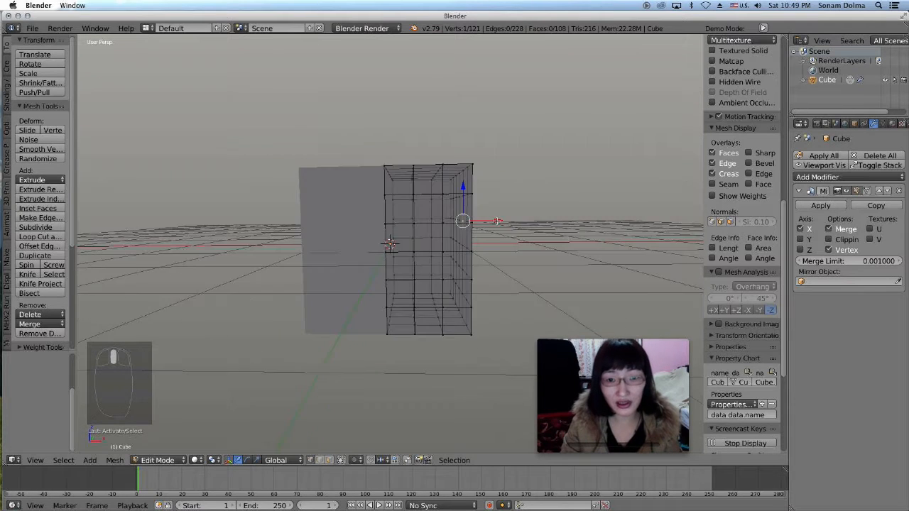
{"action": "middle_click_drag", "start_coordinate": [497, 221], "coordinate": [497, 225]}
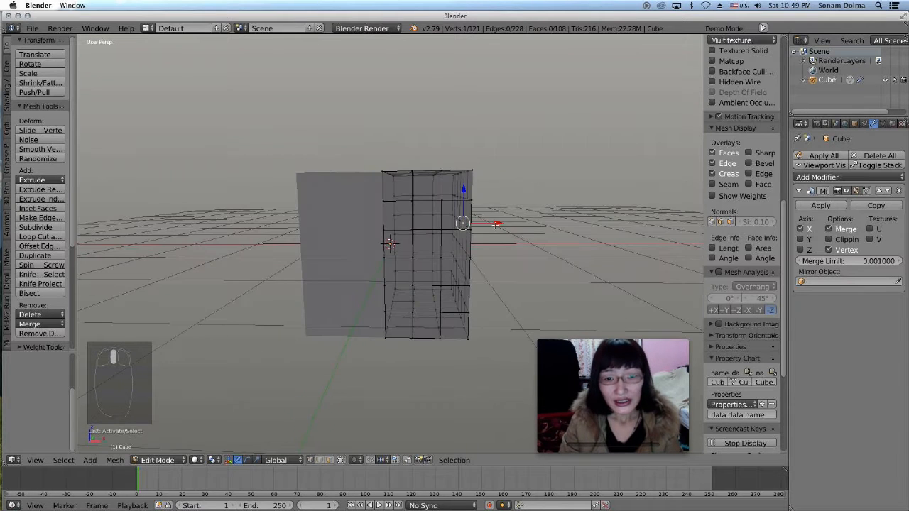
{"action": "left_click", "coordinate": [440, 227]}
{"action": "key", "text": "g"}
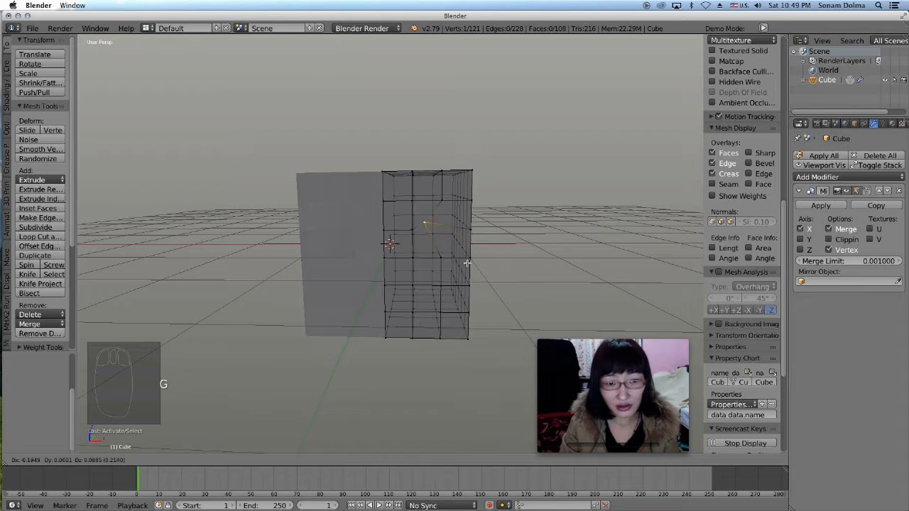
{"action": "right_click", "coordinate": [500, 267]}
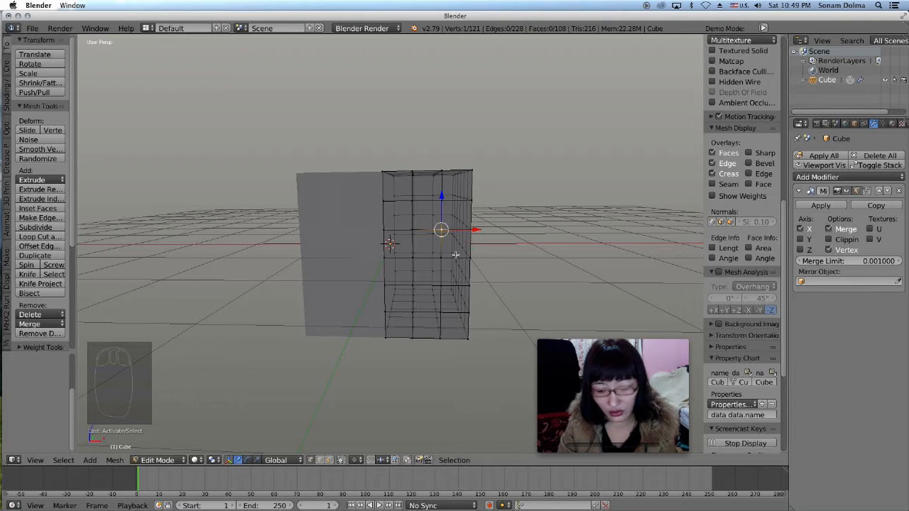
Step: With proportional editing enabled, pull a front-face vertex and an upper rear side vertex outward along positive X
{"action": "key", "text": "o"}
{"action": "key", "text": "g"}
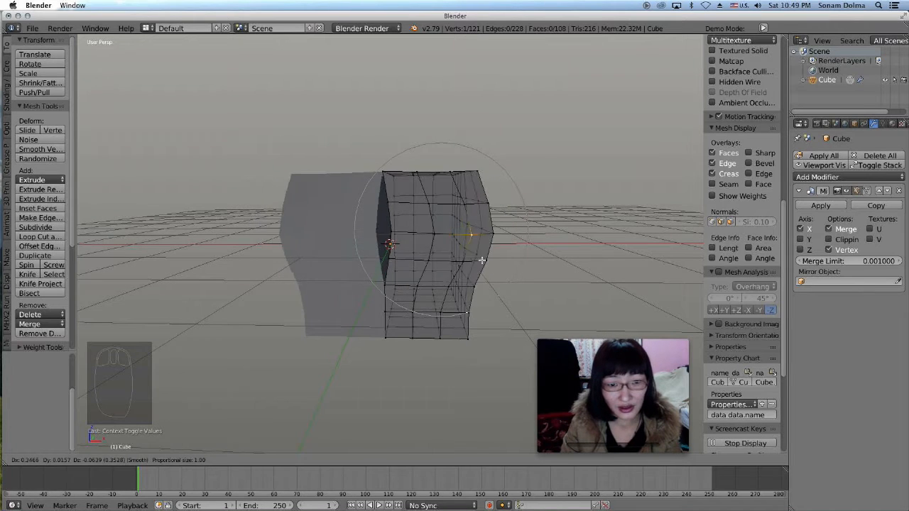
{"action": "left_click", "coordinate": [530, 265]}
{"action": "middle_click_drag", "start_coordinate": [530, 266], "coordinate": [479, 169]}
{"action": "key", "text": "g"}
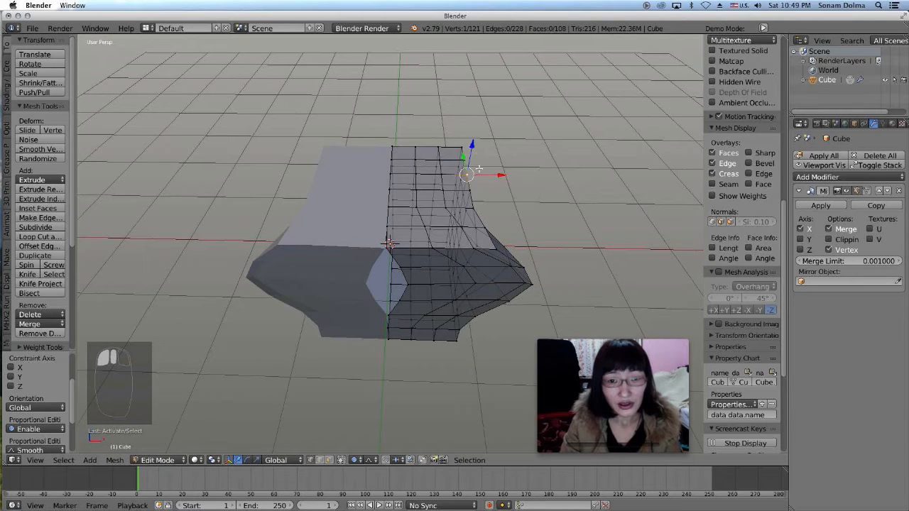
{"action": "left_click", "coordinate": [529, 142]}
Step: Raise the top centre-seam vertex with a proportional size of 1.95, and shift an upper side vertex outward along X
{"action": "middle_click_drag", "start_coordinate": [530, 142], "coordinate": [404, 178]}
{"action": "left_click", "coordinate": [391, 163]}
{"action": "key", "text": "g"}
{"action": "scroll", "coordinate": [393, 107], "scroll_direction": "down", "scroll_amount": 7}
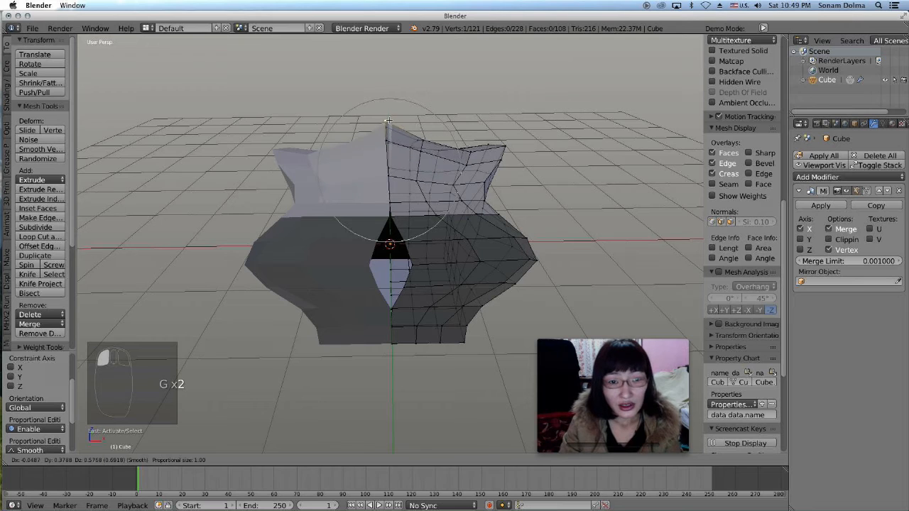
{"action": "left_click", "coordinate": [391, 103]}
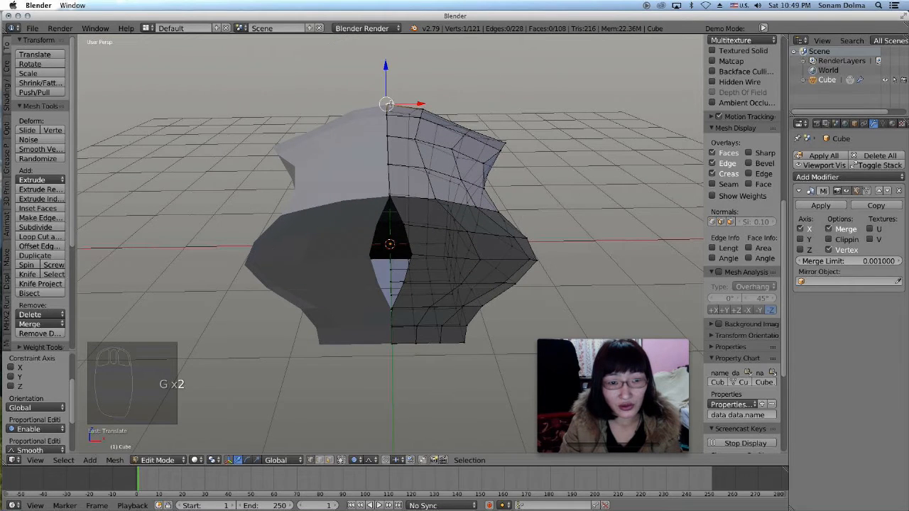
{"action": "left_click", "coordinate": [487, 158]}
{"action": "key", "text": "g"}
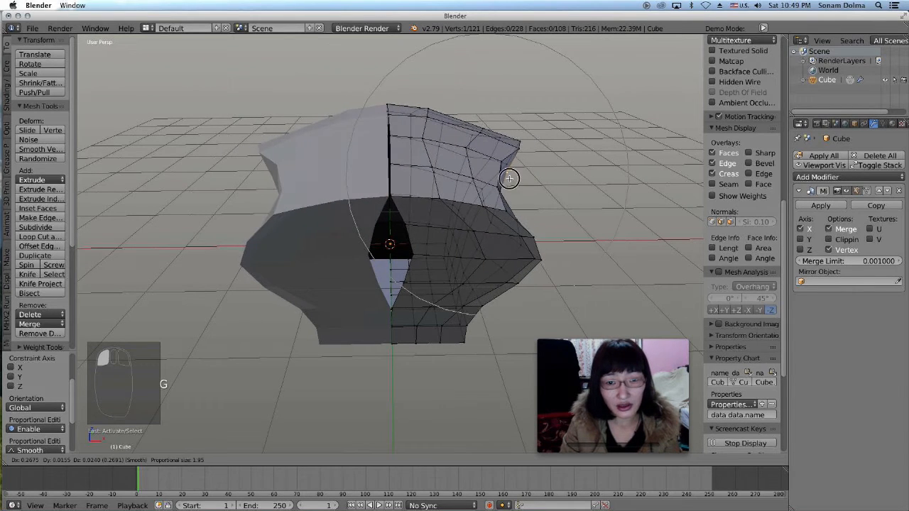
{"action": "left_click", "coordinate": [508, 176]}
Step: Move a lower front vertex outward and down with smooth proportional falloff at size 1.95
{"action": "middle_click_drag", "start_coordinate": [508, 176], "coordinate": [531, 227]}
{"action": "scroll", "coordinate": [476, 233], "scroll_direction": "down", "scroll_amount": 3}
{"action": "left_click", "coordinate": [439, 278]}
{"action": "key", "text": "g"}
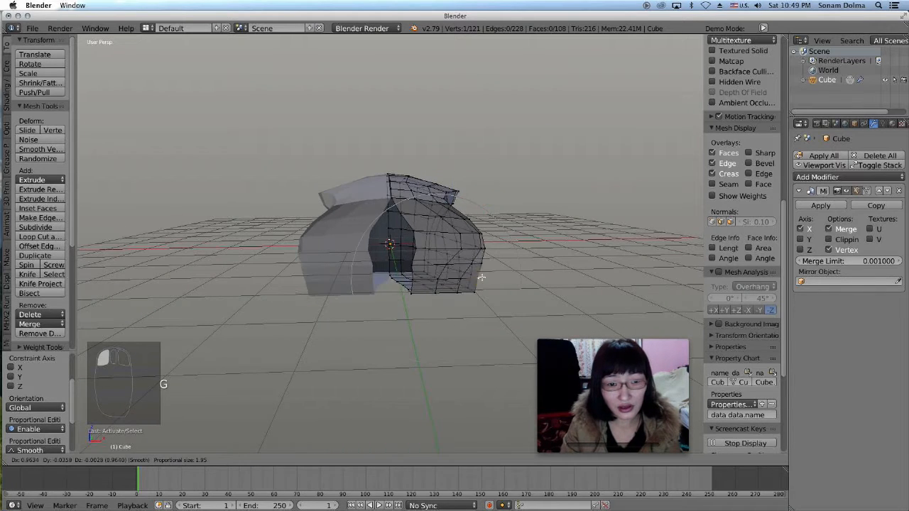
{"action": "left_click", "coordinate": [466, 292]}
Step: Stretch the upper side vertex outward into a wing-like point with proportional size 1.00, and reposition the vertex just below it
{"action": "left_click", "coordinate": [458, 201]}
{"action": "key", "text": "g"}
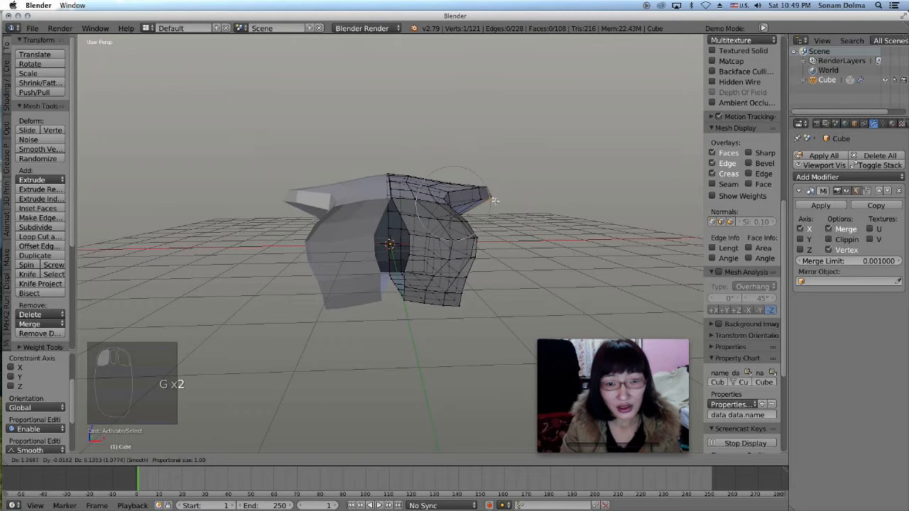
{"action": "left_click", "coordinate": [493, 199]}
{"action": "left_click", "coordinate": [452, 226]}
{"action": "key", "text": "g"}
{"action": "left_click", "coordinate": [449, 221]}
{"action": "key", "text": "g"}
{"action": "left_click", "coordinate": [399, 186]}
Step: Pull the front centre-seam vertex forward and down about 1.45 units with a proportional size of 2.59
{"action": "middle_click_drag", "start_coordinate": [399, 186], "coordinate": [368, 255]}
{"action": "left_click", "coordinate": [368, 256]}
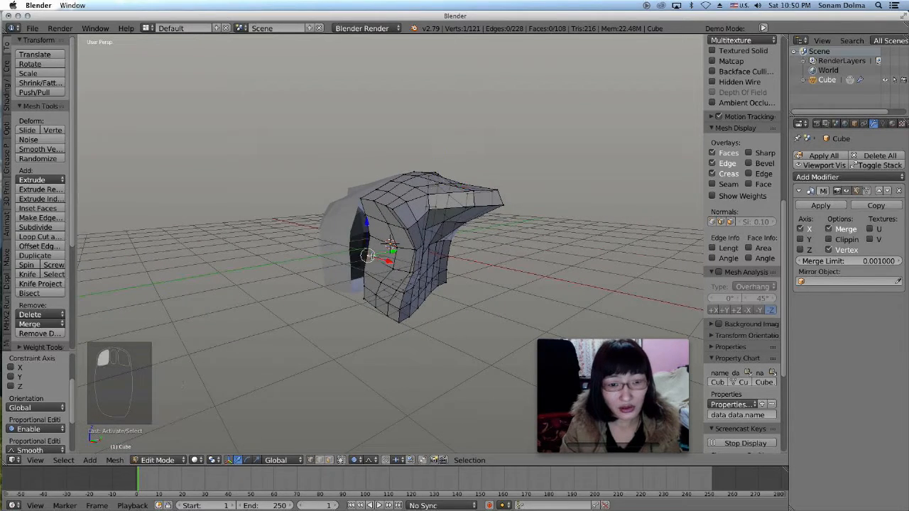
{"action": "key", "text": "g"}
{"action": "scroll", "coordinate": [336, 281], "scroll_direction": "down", "scroll_amount": 10}
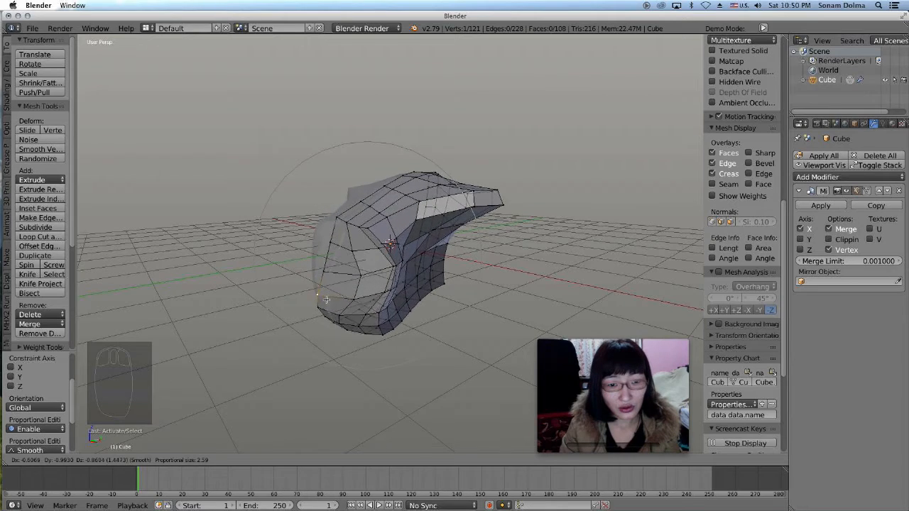
{"action": "left_click", "coordinate": [327, 302]}
Step: Move a vertex on the mesh's lower rear edge slightly, using a proportional size of 2.59
{"action": "middle_click_drag", "start_coordinate": [371, 290], "coordinate": [405, 295]}
{"action": "left_click", "coordinate": [423, 278]}
{"action": "key", "text": "g"}
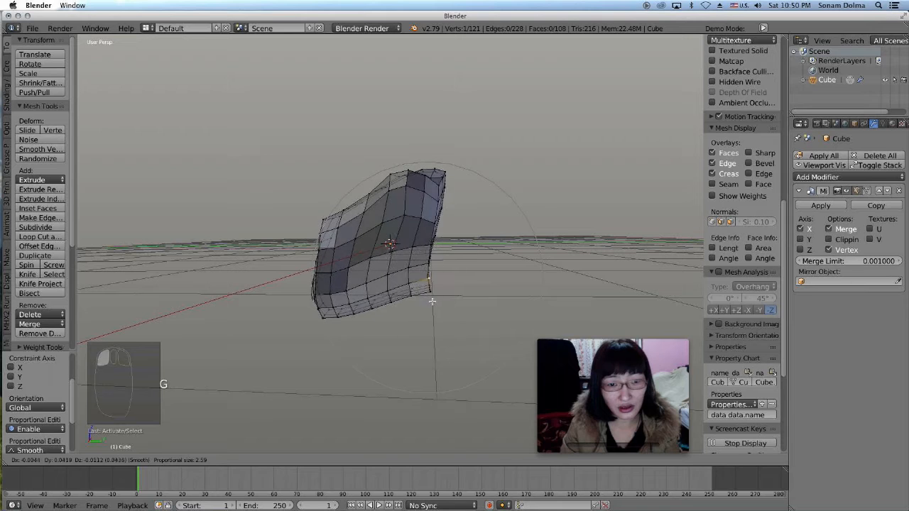
{"action": "left_click", "coordinate": [425, 301]}
{"action": "middle_click_drag", "start_coordinate": [424, 301], "coordinate": [426, 262]}
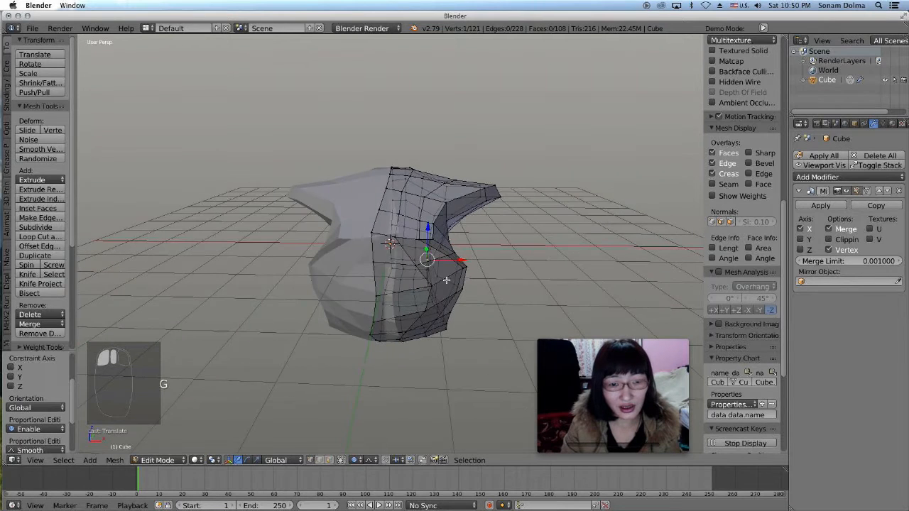
Step: Reposition the front centre-seam vertex and pull the lower body's outer side vertex inward about 0.49 units with proportional size 2.59
{"action": "left_click", "coordinate": [401, 257]}
{"action": "key", "text": "g"}
{"action": "right_click", "coordinate": [396, 291]}
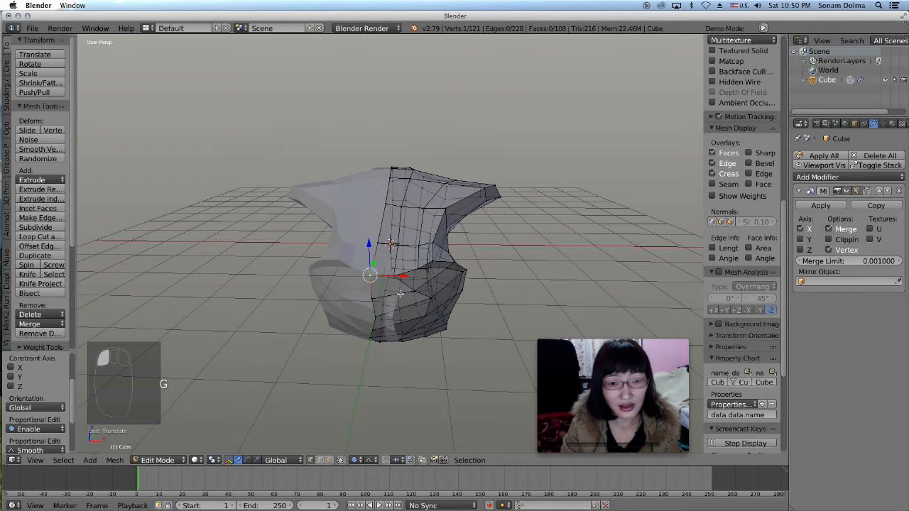
{"action": "key", "text": "g"}
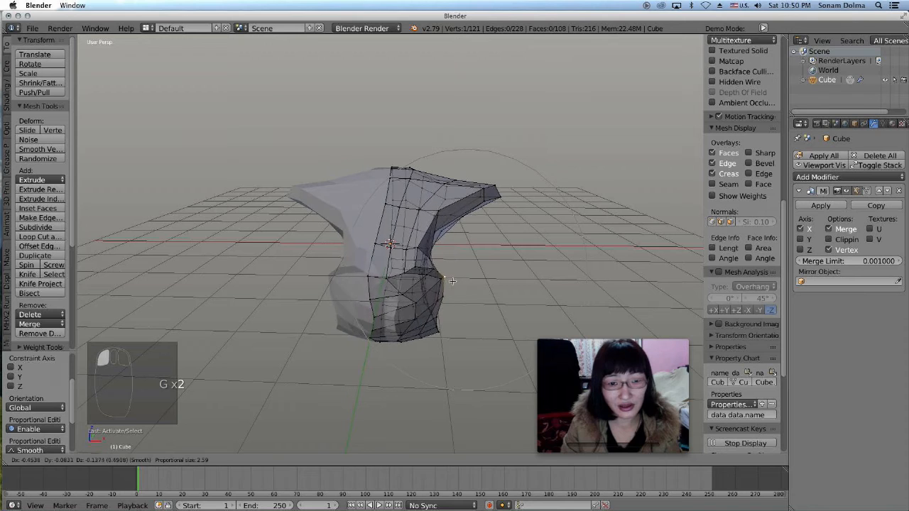
{"action": "left_click", "coordinate": [453, 281]}
{"action": "mouse_move", "coordinate": [414, 290]}
{"action": "middle_mouse_down"}
{"action": "mouse_move", "coordinate": [418, 245]}
{"action": "mouse_move", "coordinate": [419, 281]}
{"action": "middle_mouse_up"}
{"action": "scroll", "coordinate": [414, 277], "scroll_direction": "up", "scroll_amount": 3}
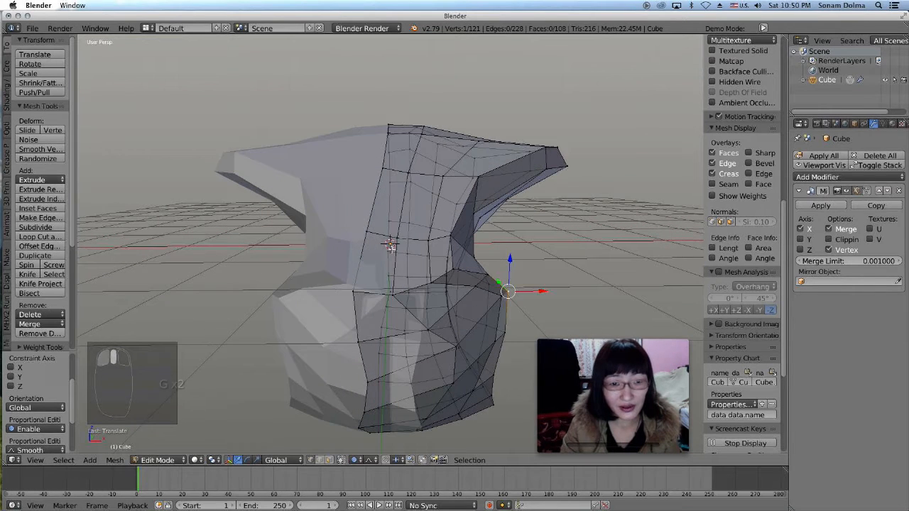
Step: Inspect the mirrored shape's outline in Object Mode, and return to Edit Mode
{"action": "left_click", "coordinate": [159, 461]}
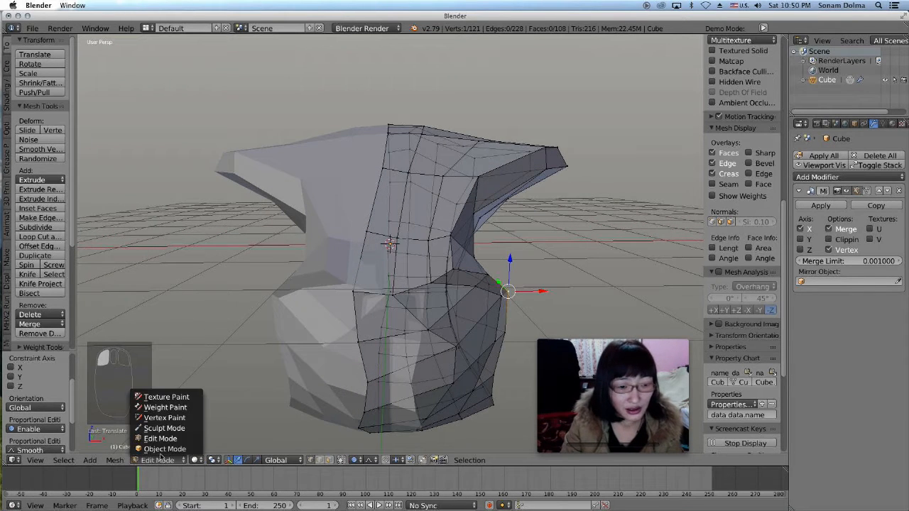
{"action": "left_click", "coordinate": [161, 455]}
{"action": "scroll", "coordinate": [459, 246], "scroll_direction": "down", "scroll_amount": 3}
{"action": "middle_click_drag", "start_coordinate": [458, 246], "coordinate": [423, 236]}
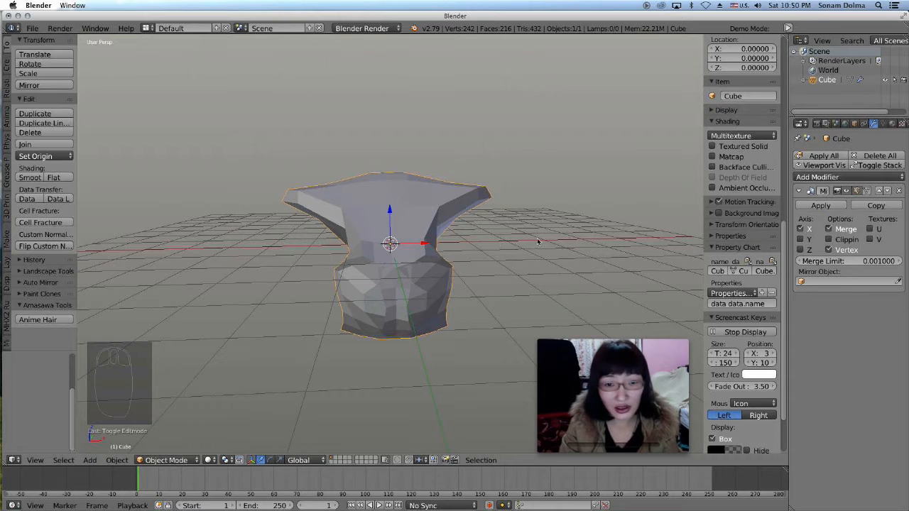
{"action": "left_click", "coordinate": [166, 461]}
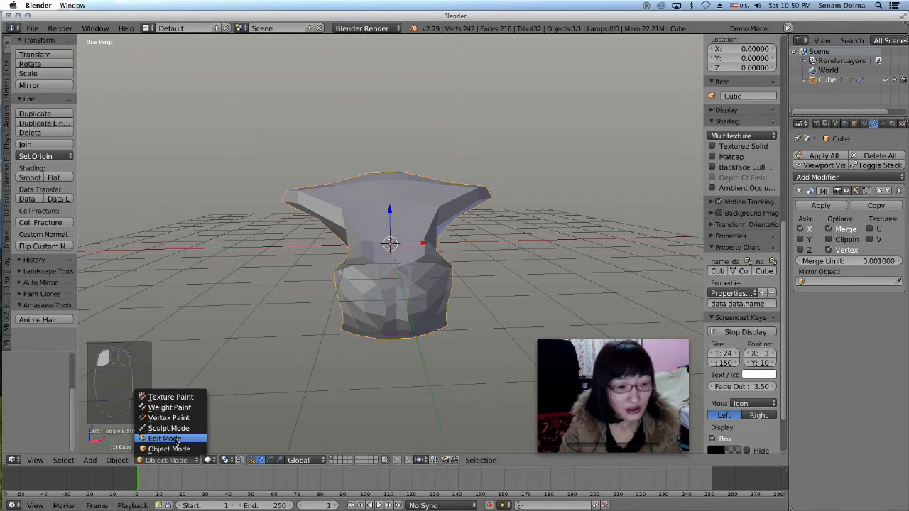
{"action": "left_click", "coordinate": [174, 441]}
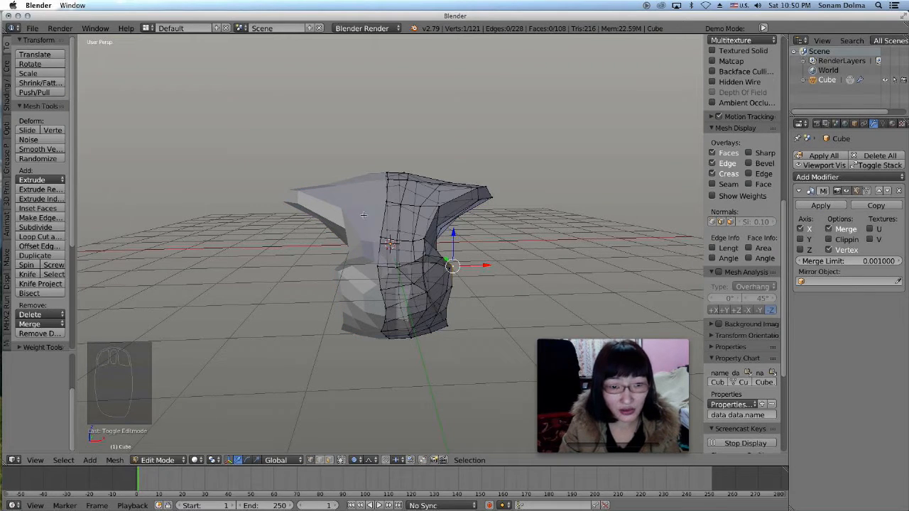
{"action": "scroll", "coordinate": [391, 214], "scroll_direction": "up", "scroll_amount": 3}
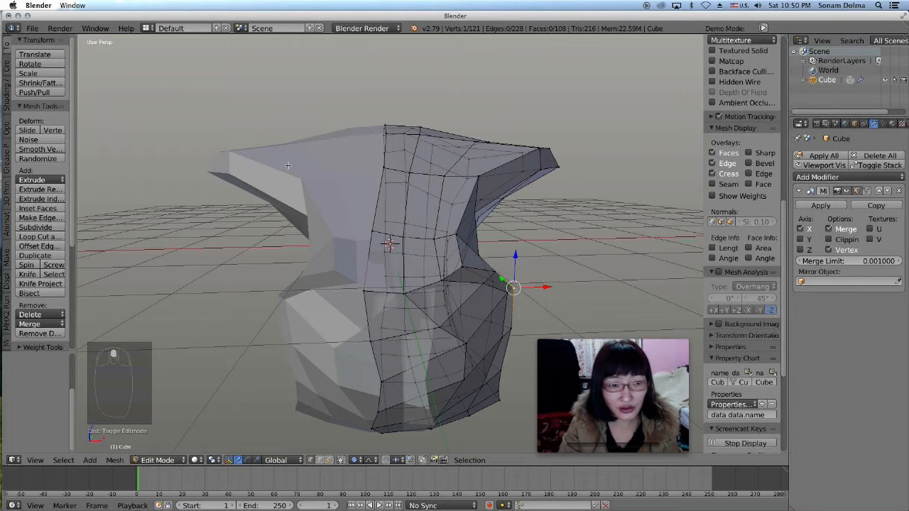
Step: Apply the Mirror modifier in Object Mode, and reopen the full mesh in Edit Mode
{"action": "left_click", "coordinate": [159, 460]}
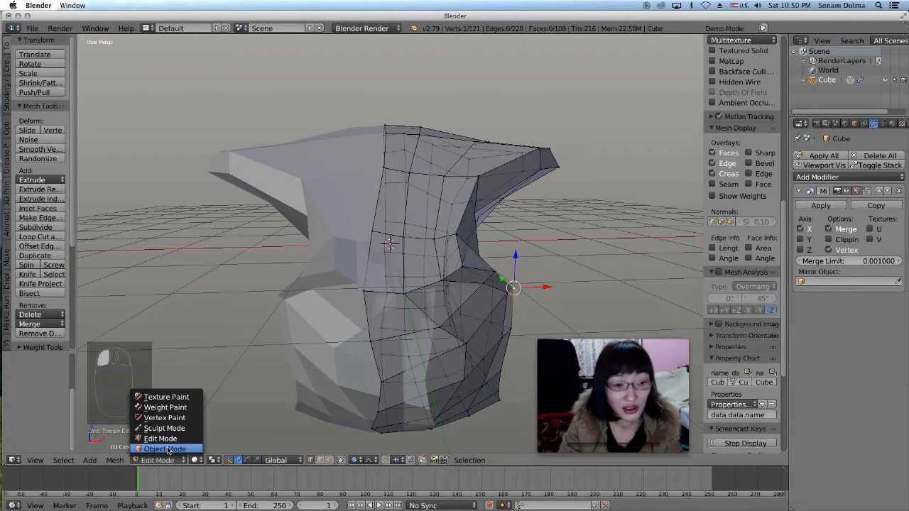
{"action": "left_click", "coordinate": [168, 449]}
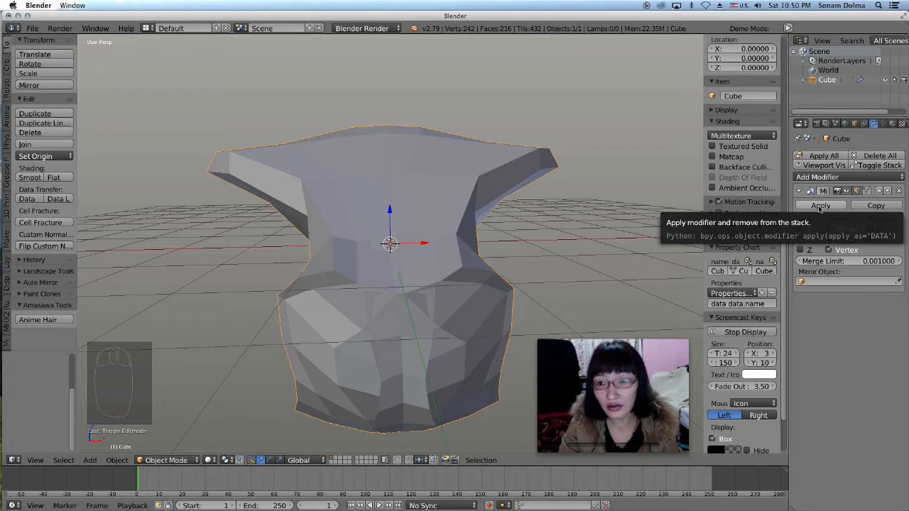
{"action": "left_click", "coordinate": [820, 206]}
{"action": "left_click", "coordinate": [167, 460]}
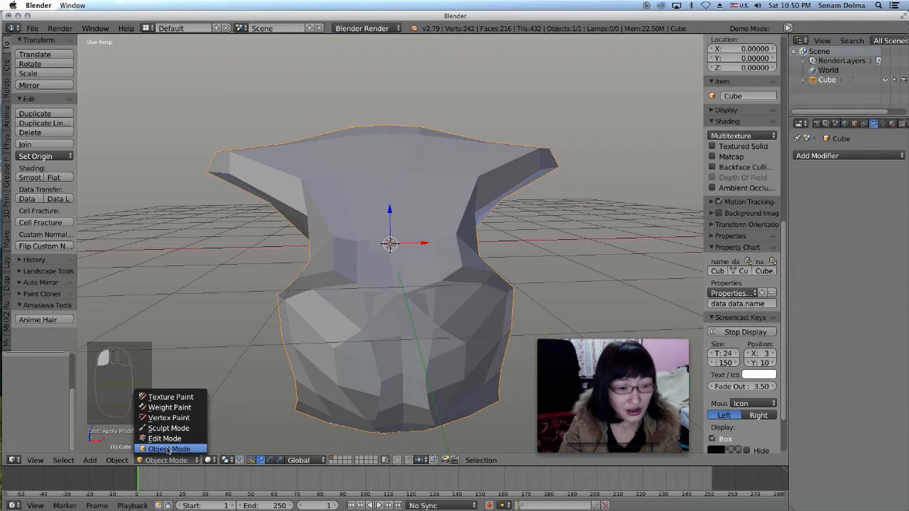
{"action": "left_click", "coordinate": [164, 438]}
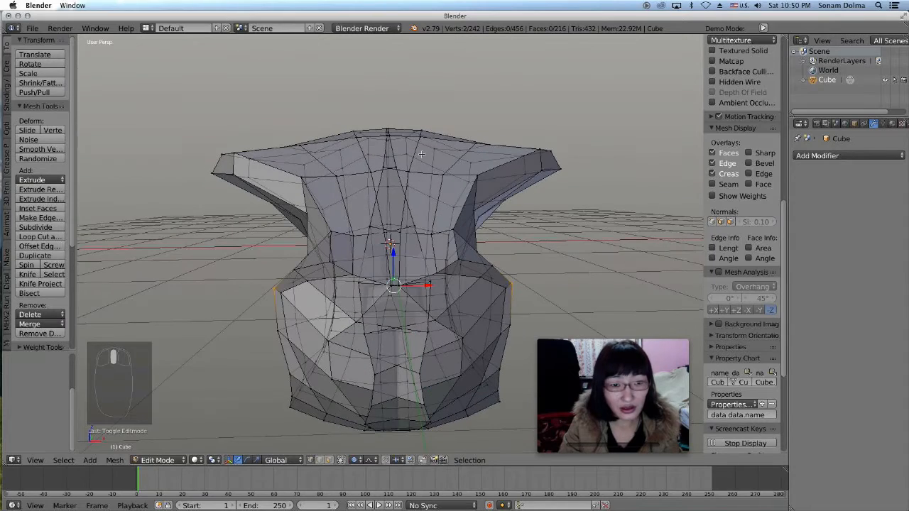
{"action": "middle_click_drag", "start_coordinate": [315, 174], "coordinate": [427, 291]}
{"action": "left_click", "coordinate": [455, 300]}
{"action": "left_click", "coordinate": [390, 125]}
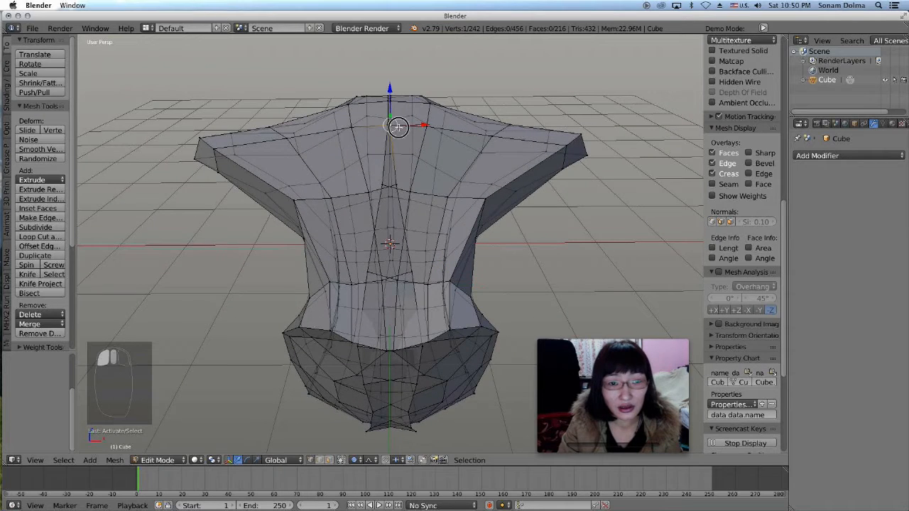
{"action": "key", "text": "c"}
{"action": "middle_click_drag", "start_coordinate": [412, 154], "coordinate": [390, 139]}
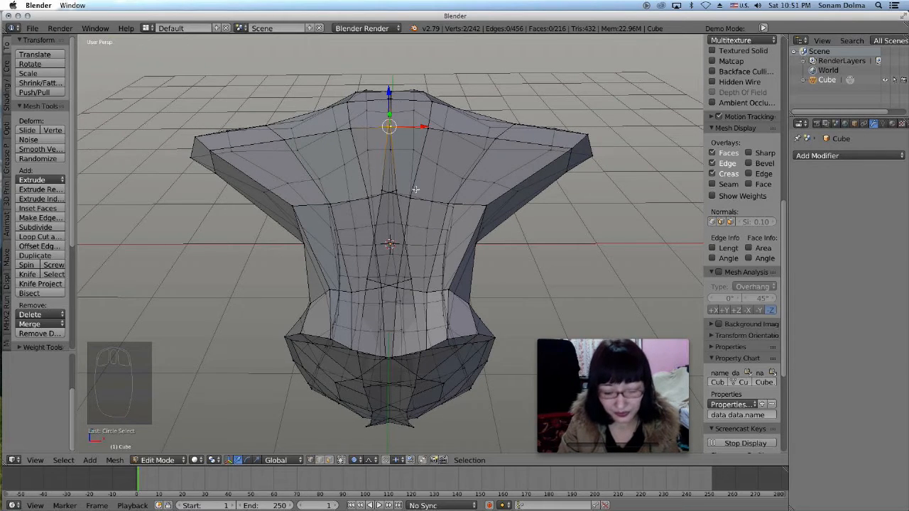
{"action": "middle_click_drag", "start_coordinate": [384, 144], "coordinate": [384, 160]}
{"action": "left_click", "coordinate": [407, 84]}
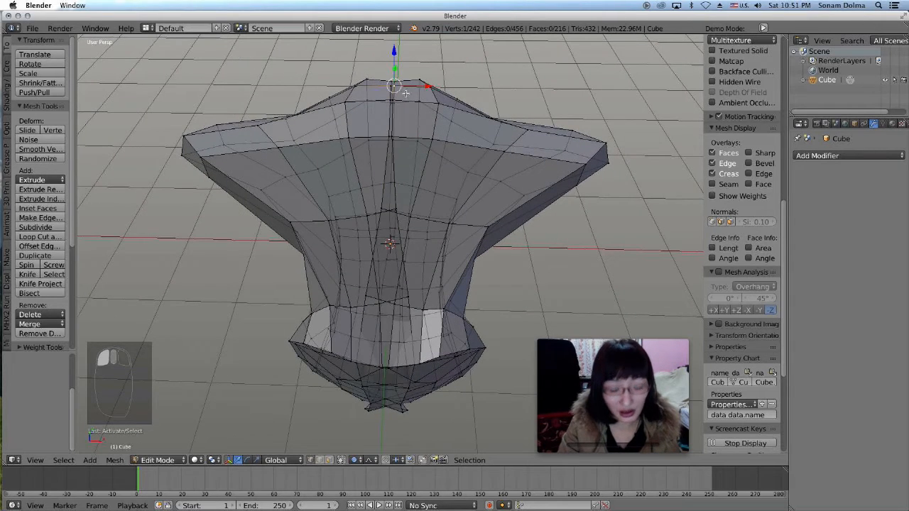
{"action": "key", "text": "g"}
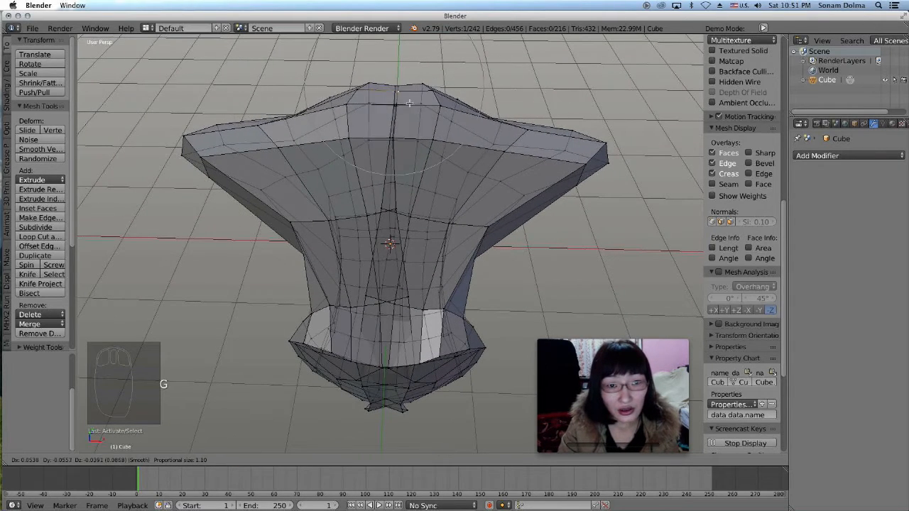
{"action": "right_click", "coordinate": [411, 114]}
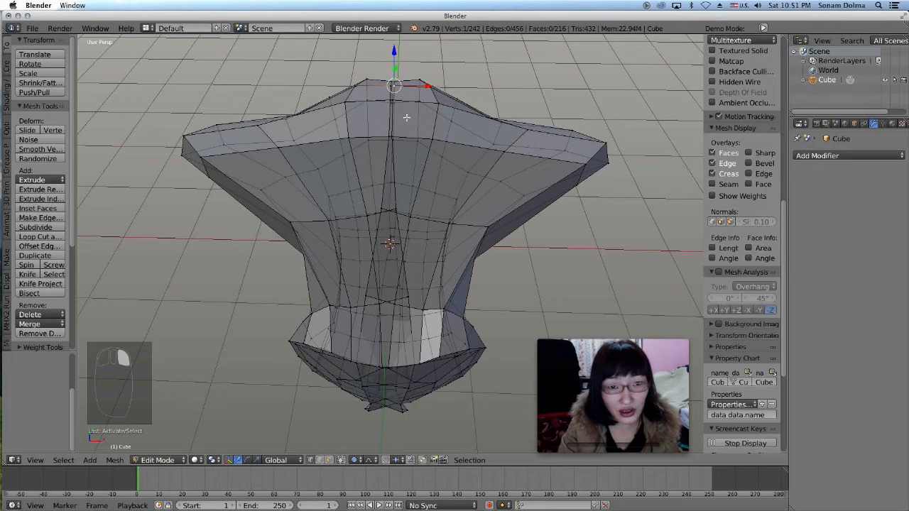
Step: Turn off proportional editing and move one of the doubled centre-seam vertices near the upper edge about 0.18 units sideways
{"action": "left_click", "coordinate": [394, 105]}
{"action": "key", "text": "o"}
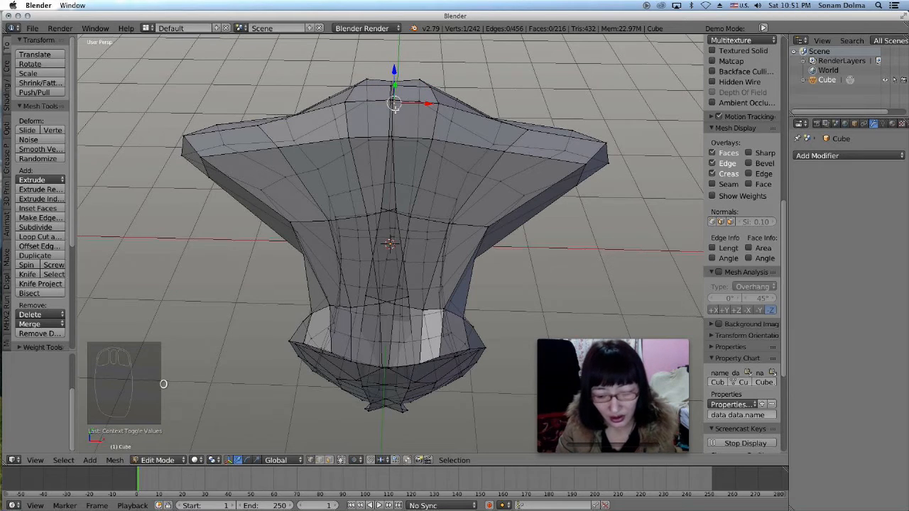
{"action": "left_click", "coordinate": [403, 114]}
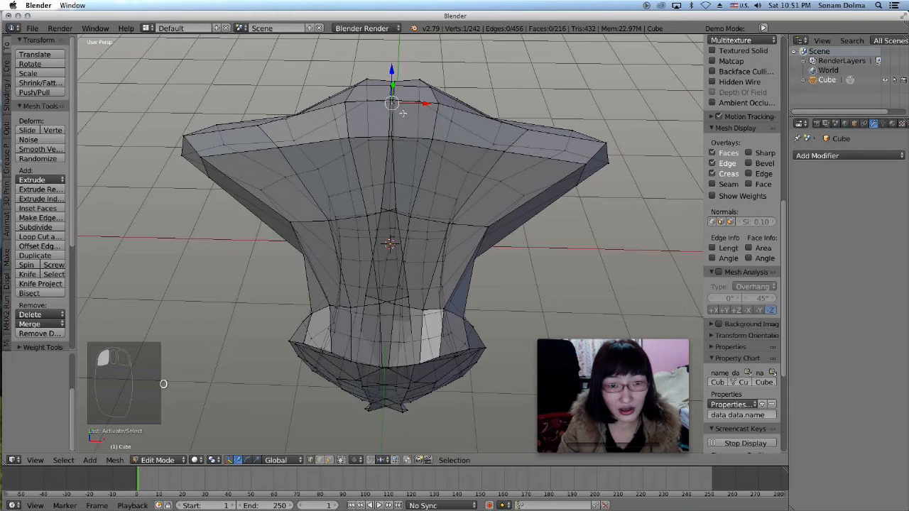
{"action": "key", "text": "g"}
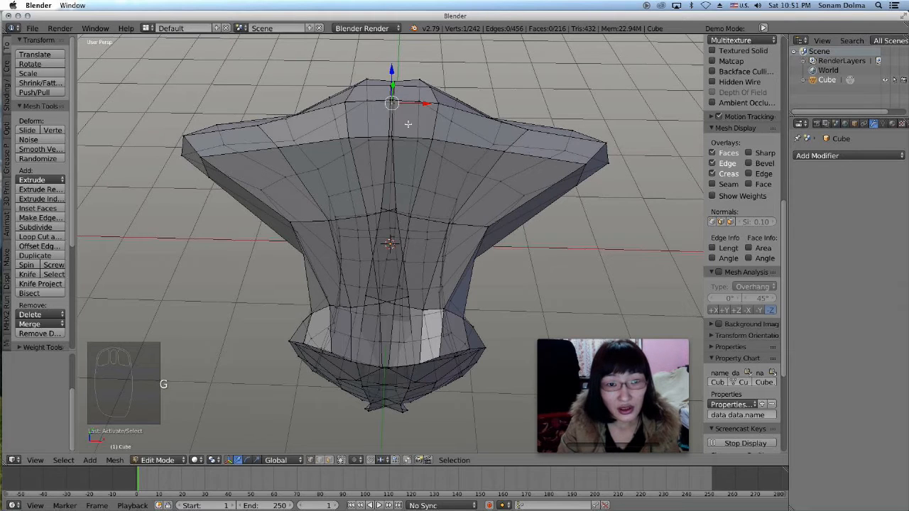
{"action": "key", "text": "g"}
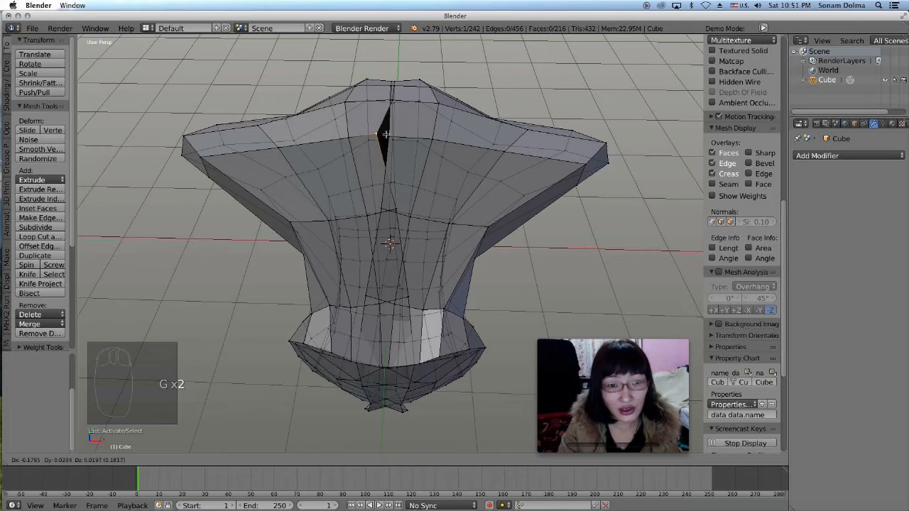
{"action": "left_click", "coordinate": [388, 135]}
Step: Try to select the two separated centre-seam vertices near the upper edge with Circle Select
{"action": "middle_click_drag", "start_coordinate": [425, 172], "coordinate": [470, 149]}
{"action": "left_click", "coordinate": [381, 141]}
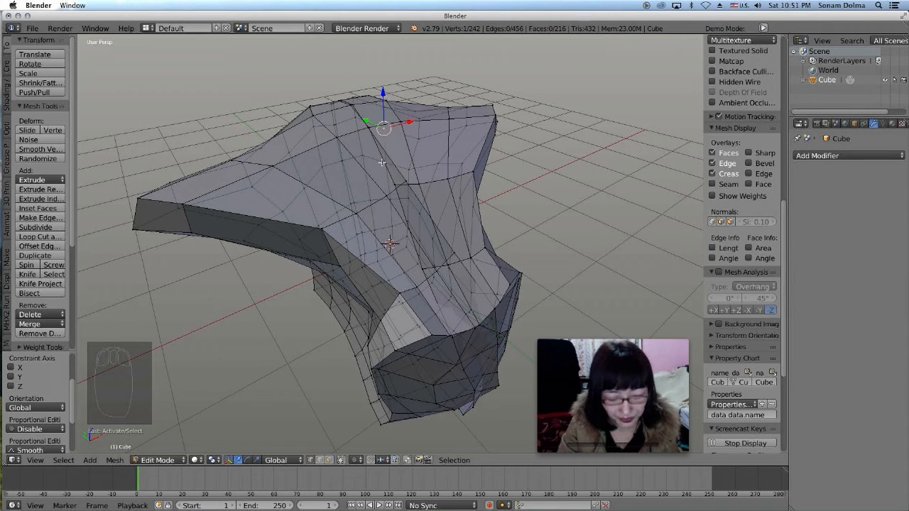
{"action": "left_click", "coordinate": [364, 128]}
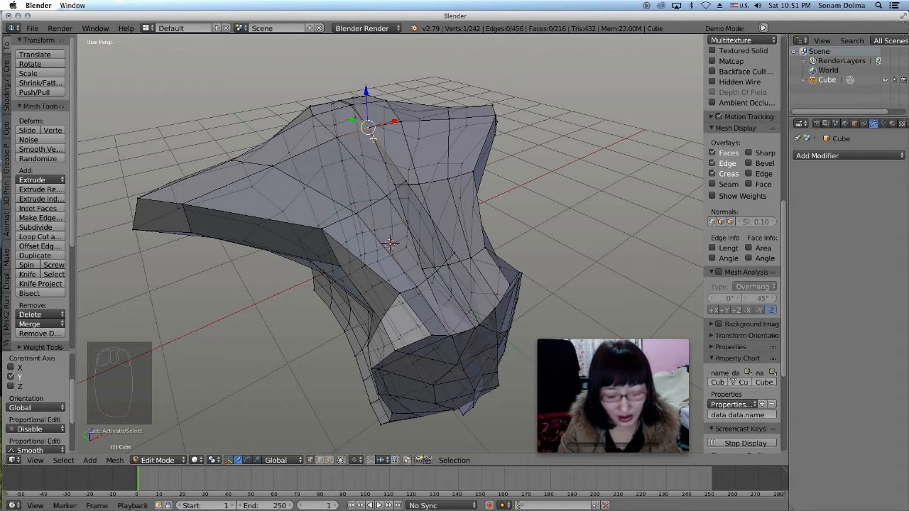
{"action": "key", "text": "c"}
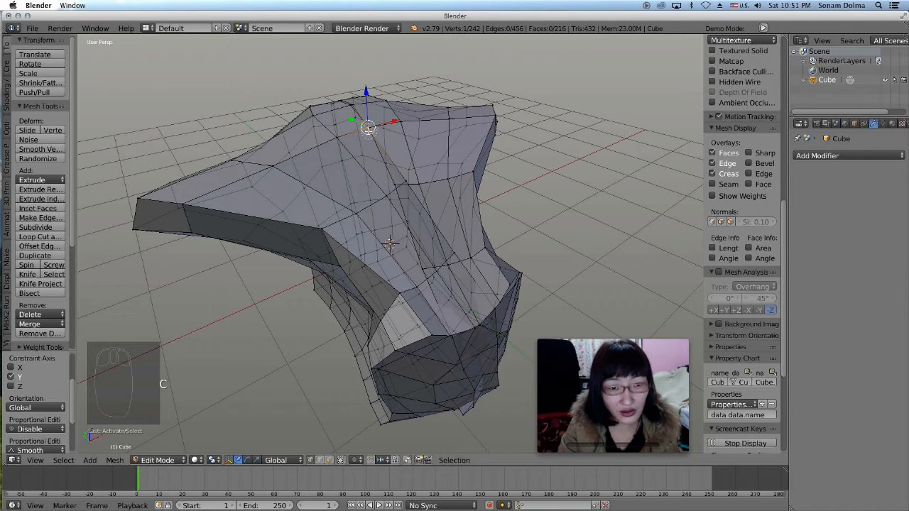
{"action": "middle_click_drag", "start_coordinate": [417, 182], "coordinate": [430, 142]}
Step: Try Border Select over the upper part of the mesh, and discard that selection
{"action": "left_click", "coordinate": [474, 173]}
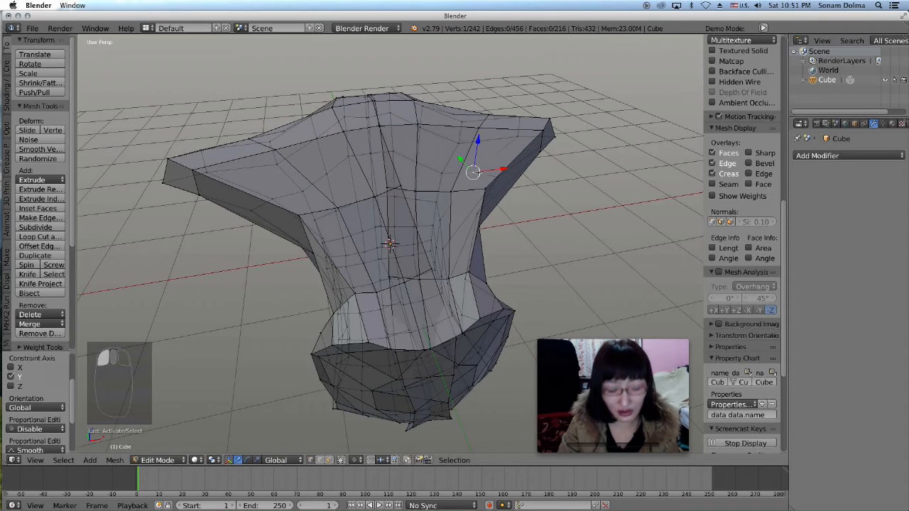
{"action": "key", "text": "b"}
{"action": "left_click_drag", "start_coordinate": [285, 68], "coordinate": [550, 288]}
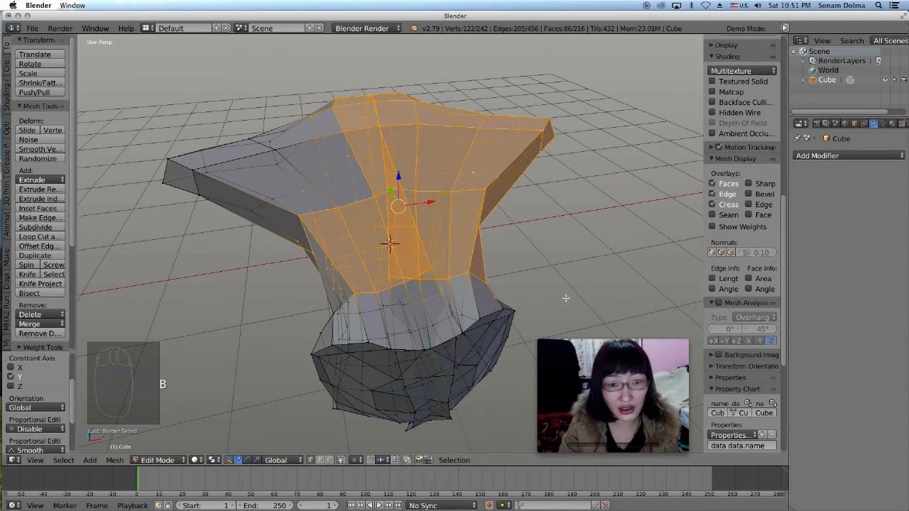
{"action": "left_click", "coordinate": [351, 159]}
{"action": "middle_click_drag", "start_coordinate": [351, 159], "coordinate": [379, 137]}
Step: Try a larger Circle Select around the upper centre-seam vertices
{"action": "left_click", "coordinate": [377, 127]}
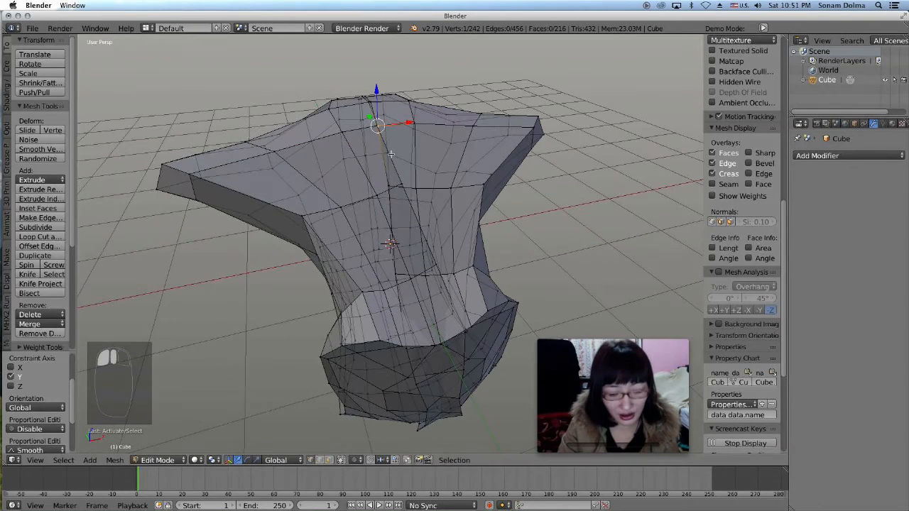
{"action": "key", "text": "c"}
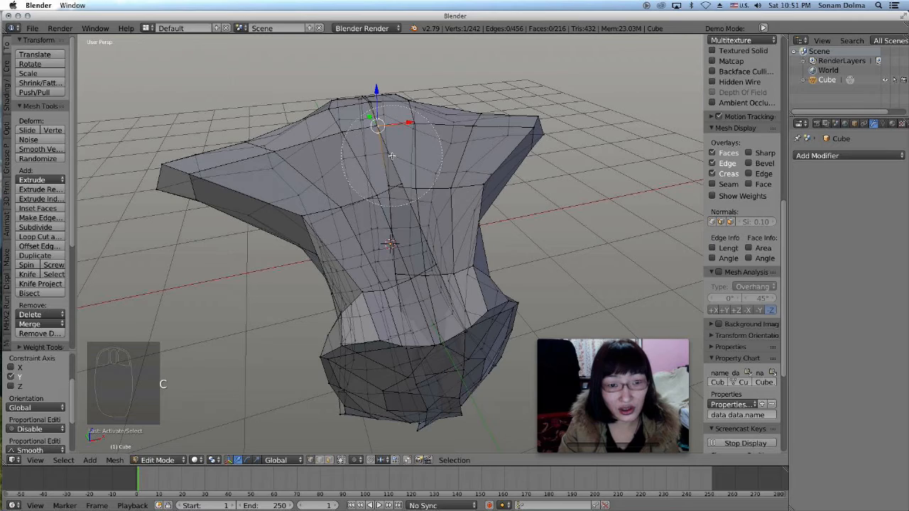
{"action": "mouse_move", "coordinate": [391, 154]}
{"action": "left_mouse_down"}
{"action": "mouse_move", "coordinate": [200, 249]}
{"action": "mouse_move", "coordinate": [367, 127]}
{"action": "mouse_move", "coordinate": [407, 148]}
{"action": "left_mouse_up"}
{"action": "right_click", "coordinate": [407, 148]}
{"action": "right_click", "coordinate": [390, 148]}
{"action": "middle_click_drag", "start_coordinate": [389, 149], "coordinate": [407, 160]}
Step: Select the two separated centre-seam vertices near the upper edge with Circle Select and merge them At First
{"action": "left_click", "coordinate": [365, 128]}
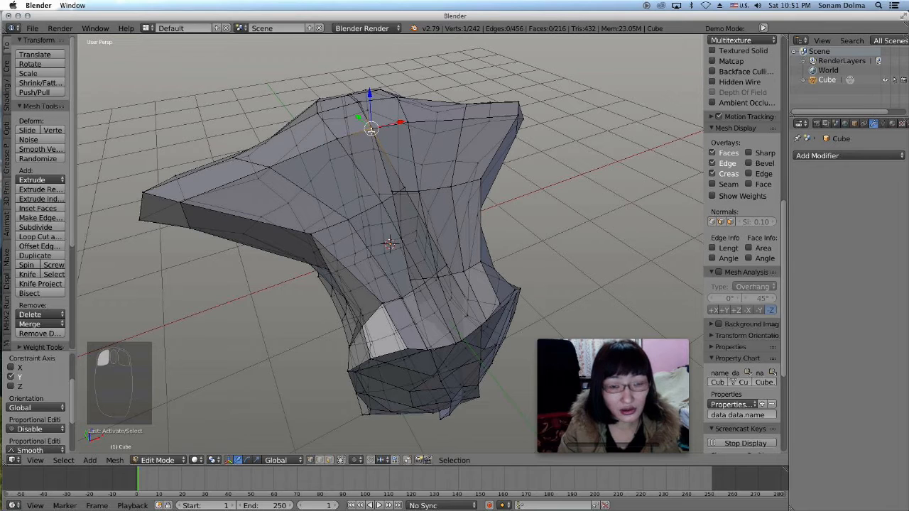
{"action": "key", "text": "c"}
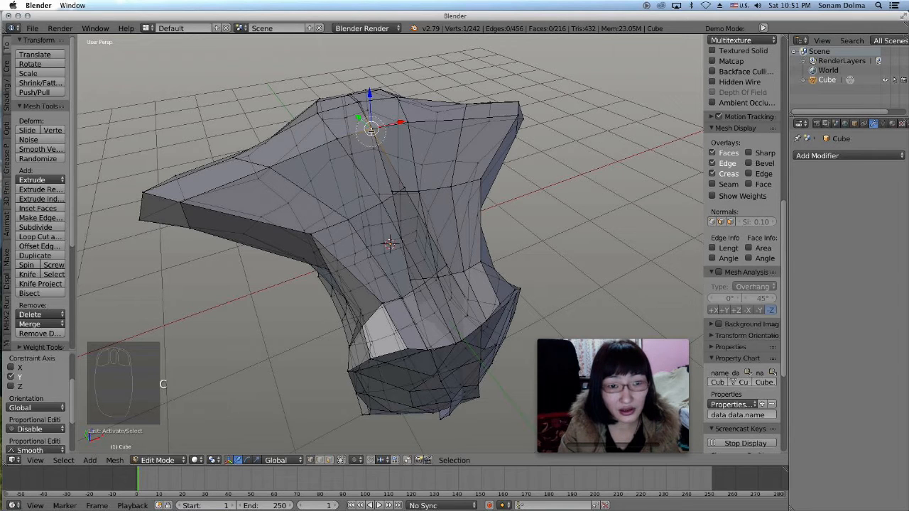
{"action": "middle_click_drag", "start_coordinate": [430, 175], "coordinate": [411, 165]}
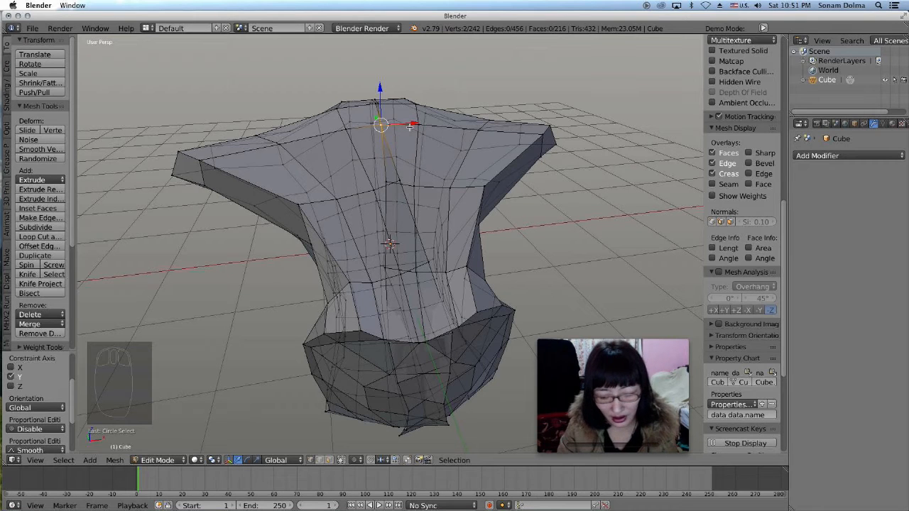
{"action": "key", "text": "alt+m"}
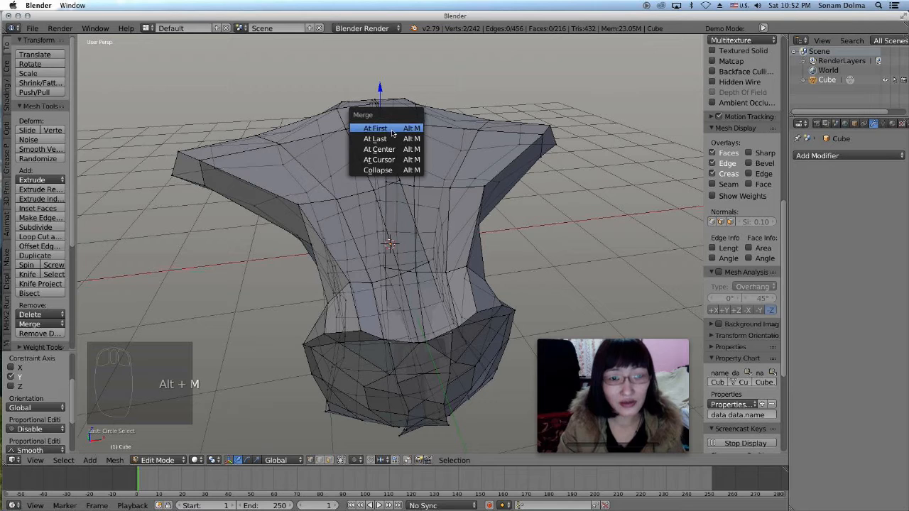
{"action": "left_click", "coordinate": [394, 131]}
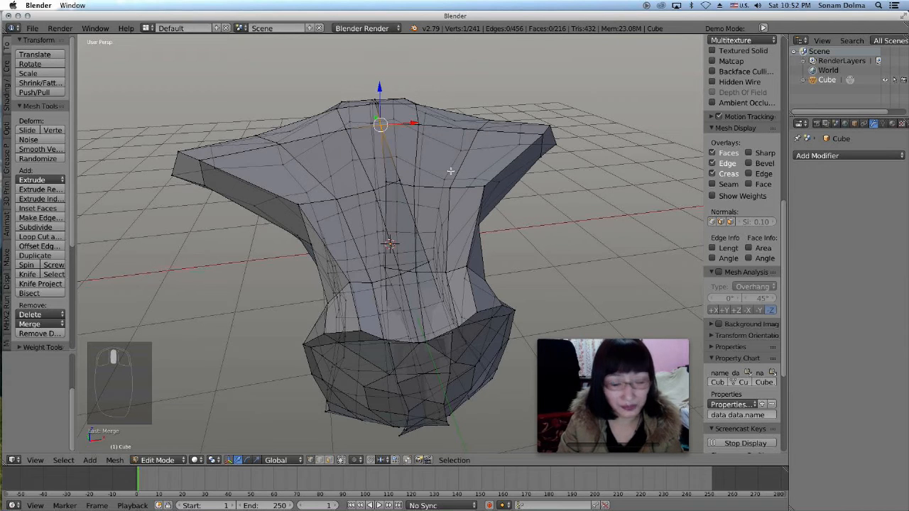
Step: Reposition the merged vertex slightly on the upper centre seam without proportional editing
{"action": "middle_click_drag", "start_coordinate": [450, 170], "coordinate": [447, 169]}
{"action": "key", "text": "g"}
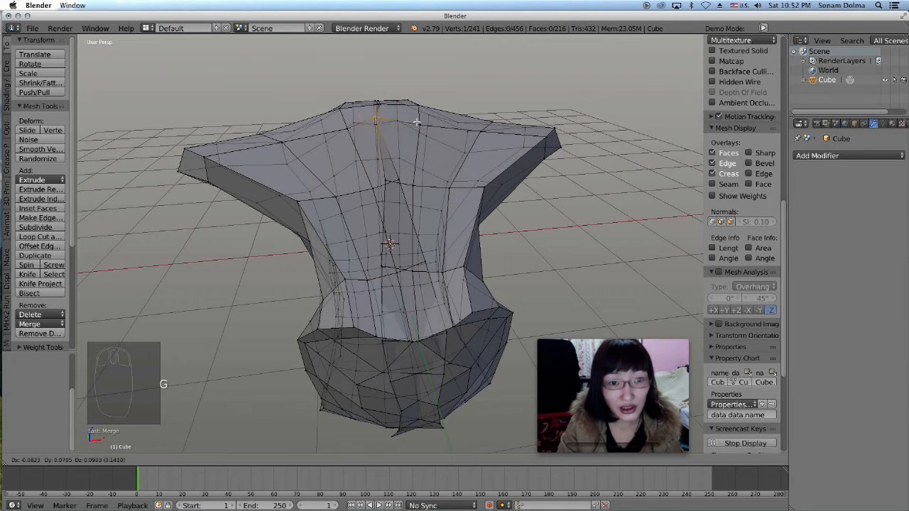
{"action": "left_click", "coordinate": [420, 127]}
{"action": "key", "text": "g"}
{"action": "left_click", "coordinate": [405, 130]}
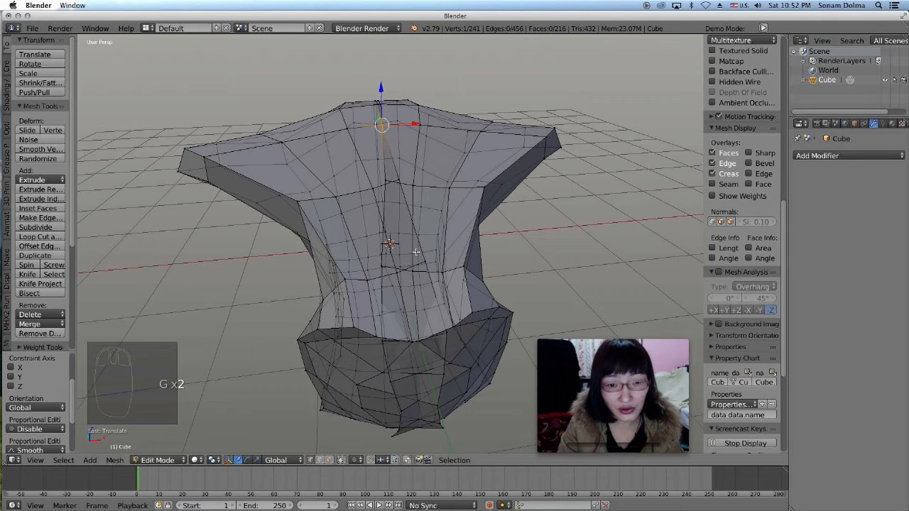
Step: Switch the mirrored mesh from Edit Mode to Object Mode
{"action": "middle_click_drag", "start_coordinate": [440, 231], "coordinate": [428, 210]}
{"action": "scroll", "coordinate": [423, 192], "scroll_direction": "up", "scroll_amount": 2}
{"action": "middle_click_drag", "start_coordinate": [419, 177], "coordinate": [426, 201]}
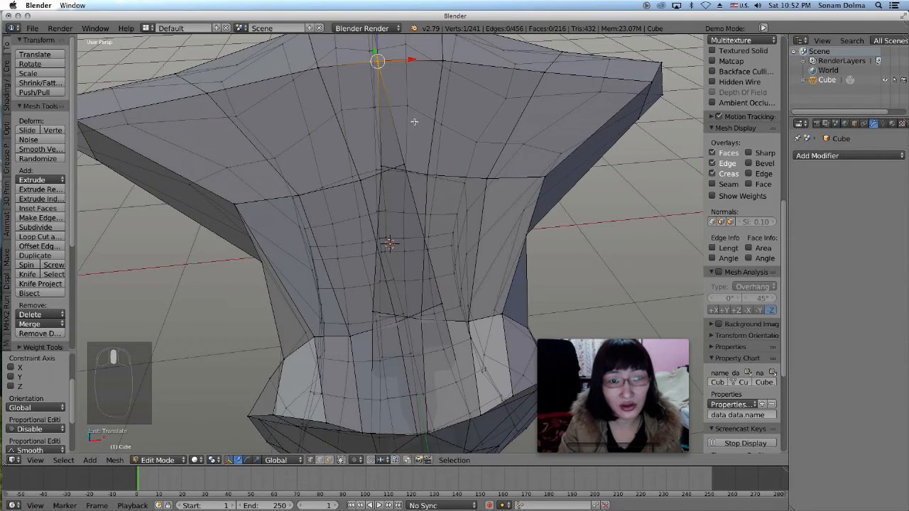
{"action": "left_click", "coordinate": [158, 460]}
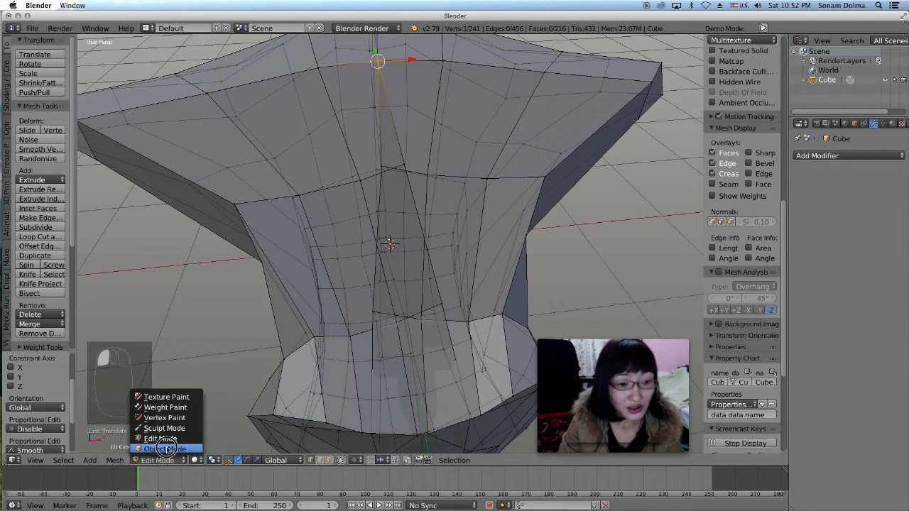
{"action": "left_click", "coordinate": [160, 465]}
{"action": "scroll", "coordinate": [502, 233], "scroll_direction": "down", "scroll_amount": 5}
{"action": "middle_click_drag", "start_coordinate": [502, 233], "coordinate": [462, 243]}
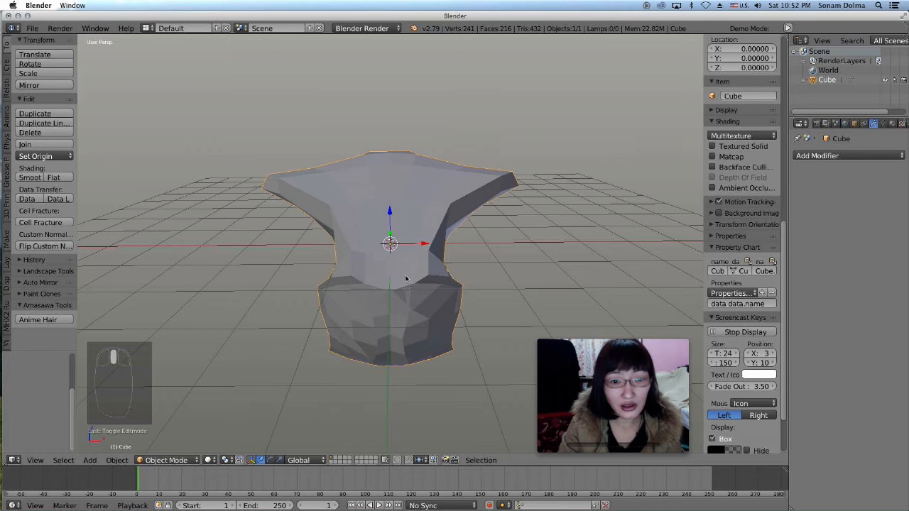
{"action": "key", "text": "g"}
{"action": "right_click", "coordinate": [405, 200]}
{"action": "key", "text": "g"}
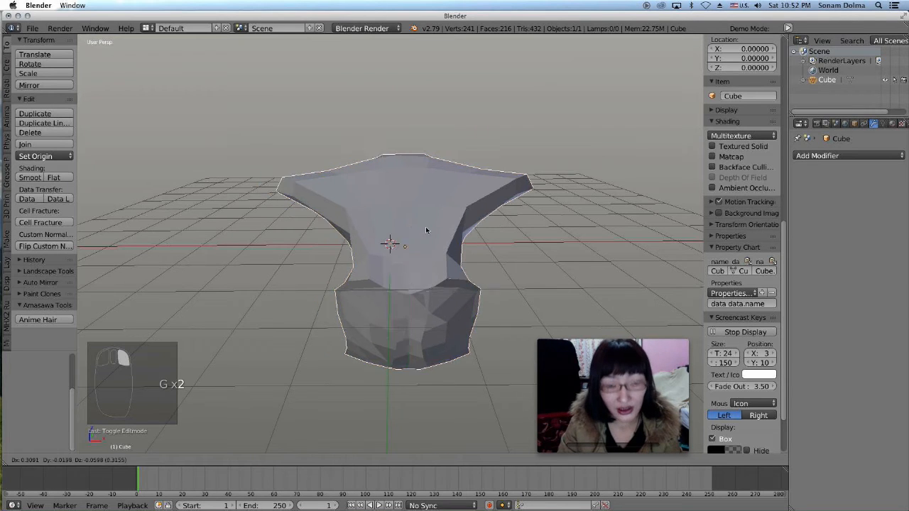
{"action": "right_click", "coordinate": [356, 165]}
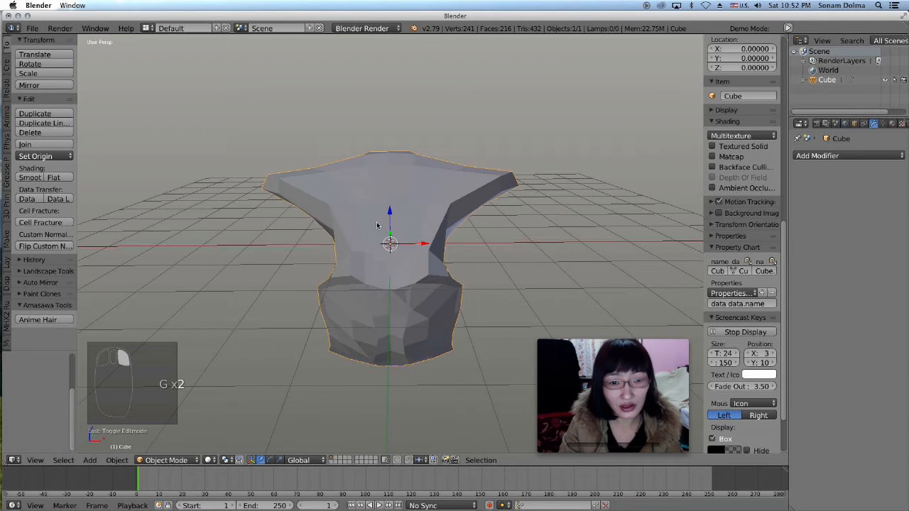
Step: Move the whole model to the grid's left side and back above the grid's centre
{"action": "scroll", "coordinate": [378, 226], "scroll_direction": "down", "scroll_amount": 4}
{"action": "middle_click_drag", "start_coordinate": [378, 225], "coordinate": [383, 219]}
{"action": "key", "text": "g"}
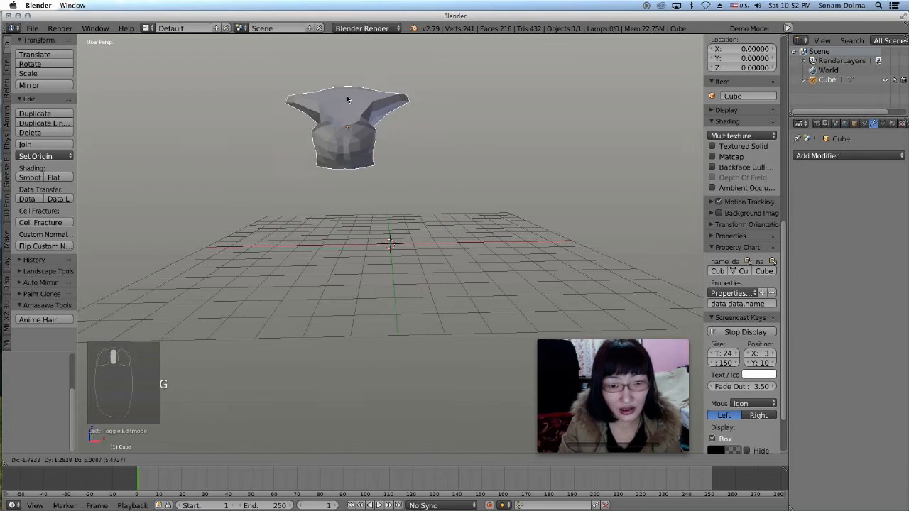
{"action": "left_click", "coordinate": [267, 194]}
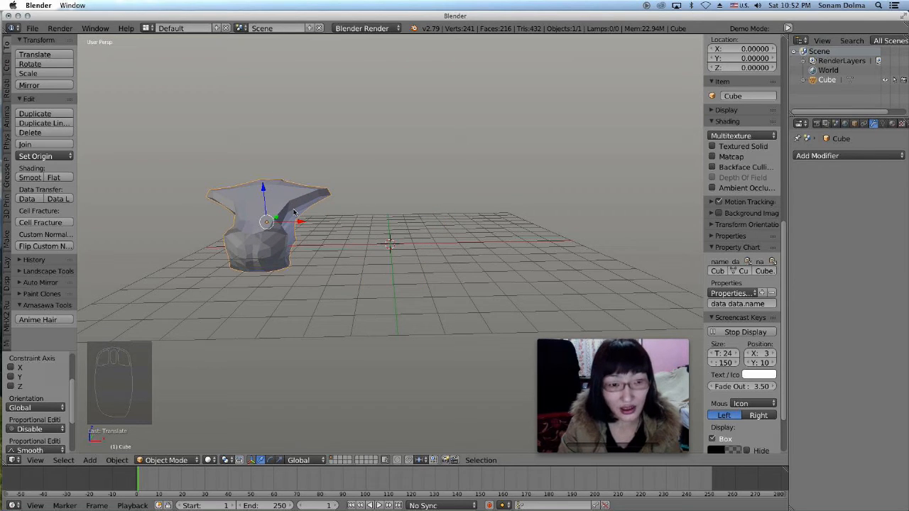
{"action": "key", "text": "g"}
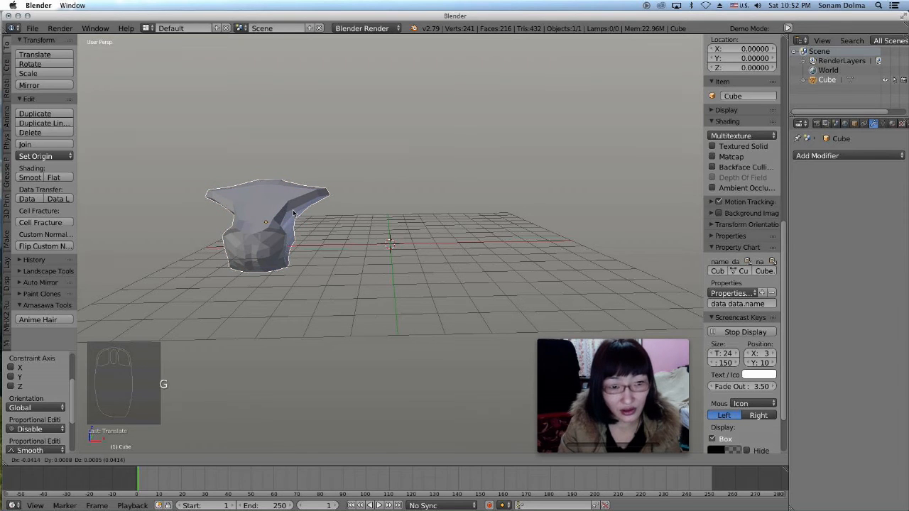
{"action": "left_click", "coordinate": [421, 204]}
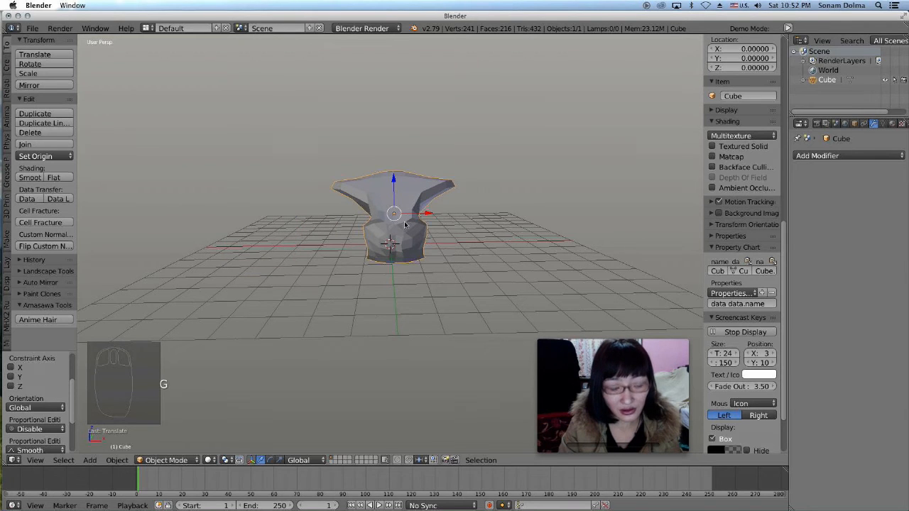
Step: Move the whole model beyond the grid's far left again, and try a further move towards the centre
{"action": "key", "text": "g"}
{"action": "left_click", "coordinate": [234, 233]}
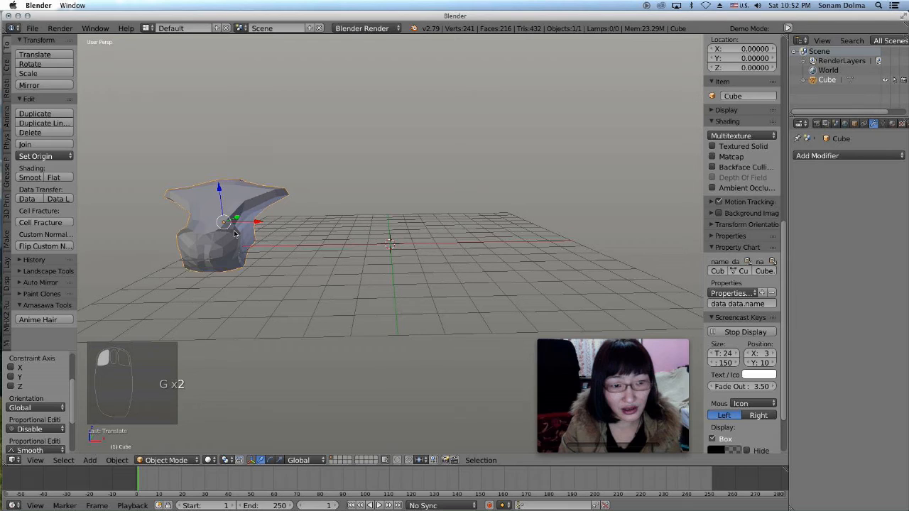
{"action": "key", "text": "g"}
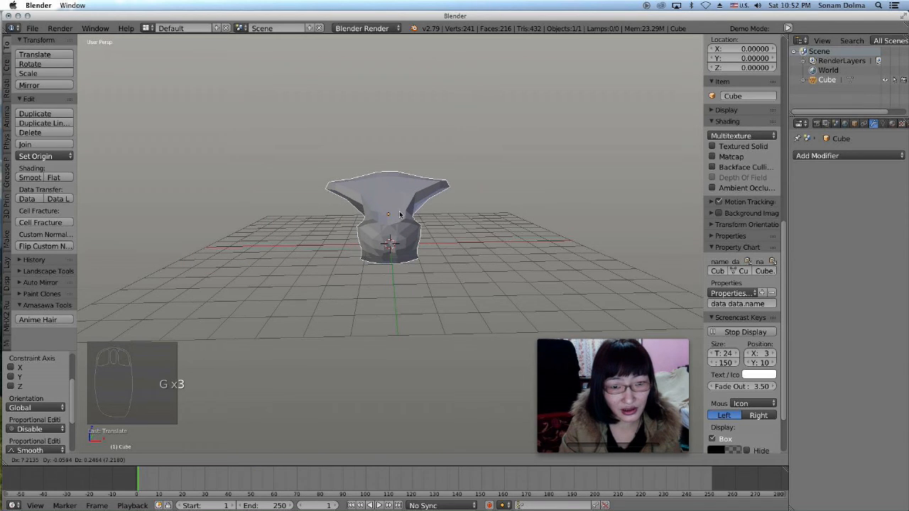
{"action": "right_click", "coordinate": [399, 216]}
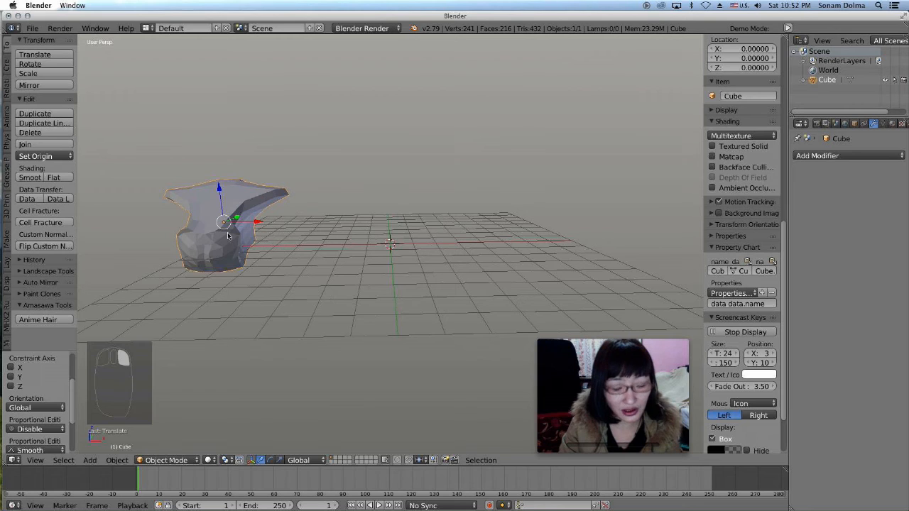
Step: Move the whole model from the grid's left side to just above the 3D cursor at the grid's centre
{"action": "key", "text": "g"}
{"action": "left_click", "coordinate": [416, 283]}
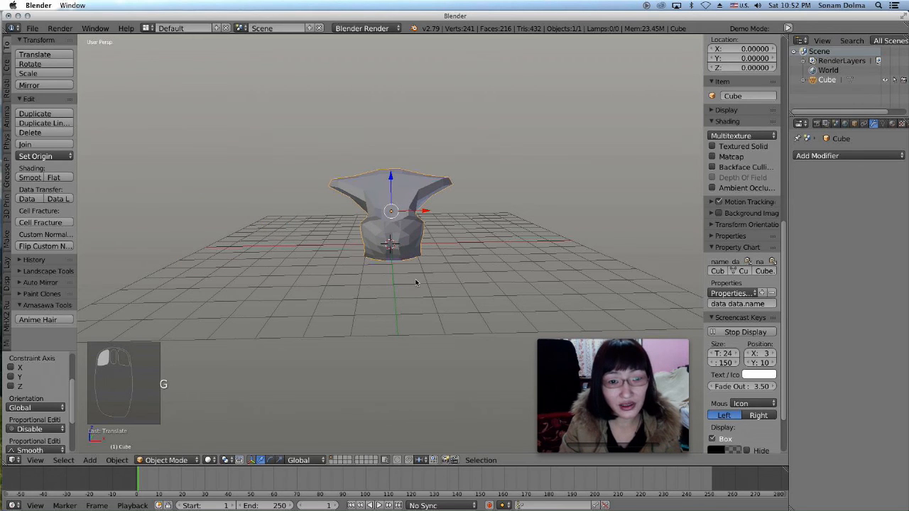
{"action": "middle_click_drag", "start_coordinate": [416, 283], "coordinate": [414, 276]}
{"action": "scroll", "coordinate": [410, 227], "scroll_direction": "up", "scroll_amount": 3}
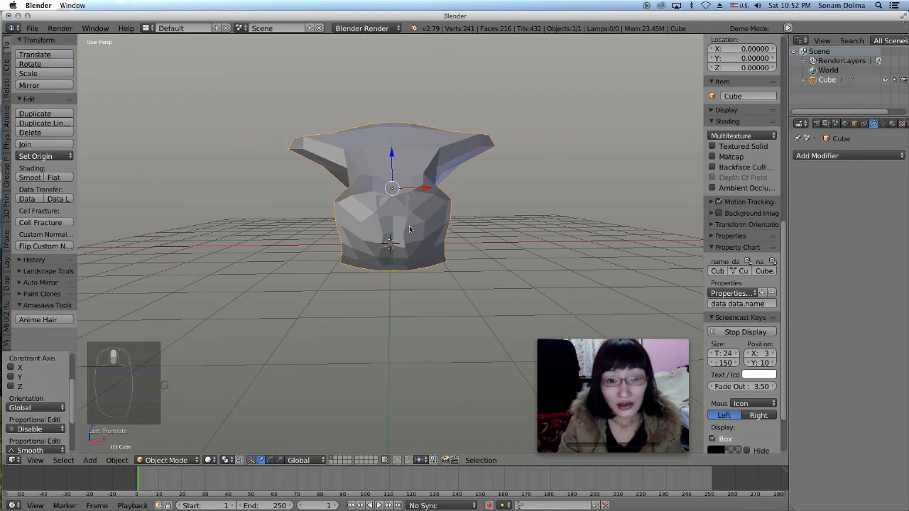
{"action": "middle_click_drag", "start_coordinate": [410, 227], "coordinate": [414, 250]}
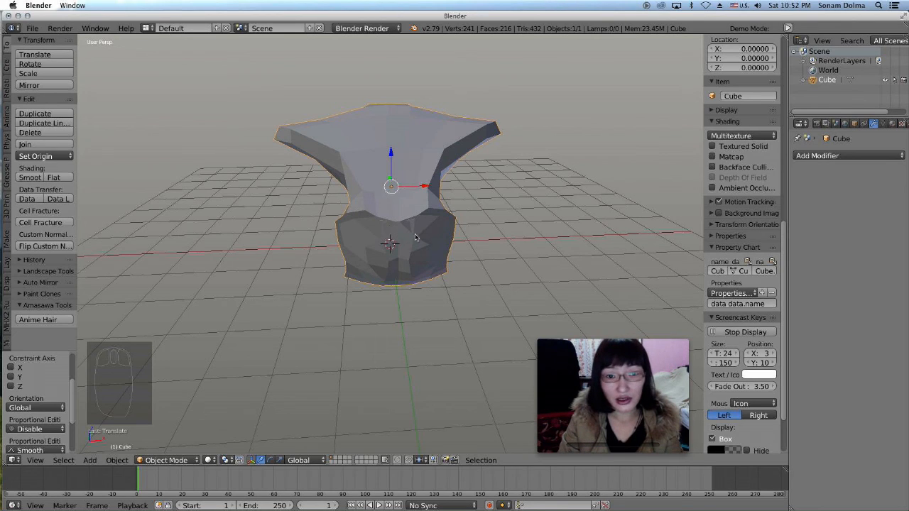